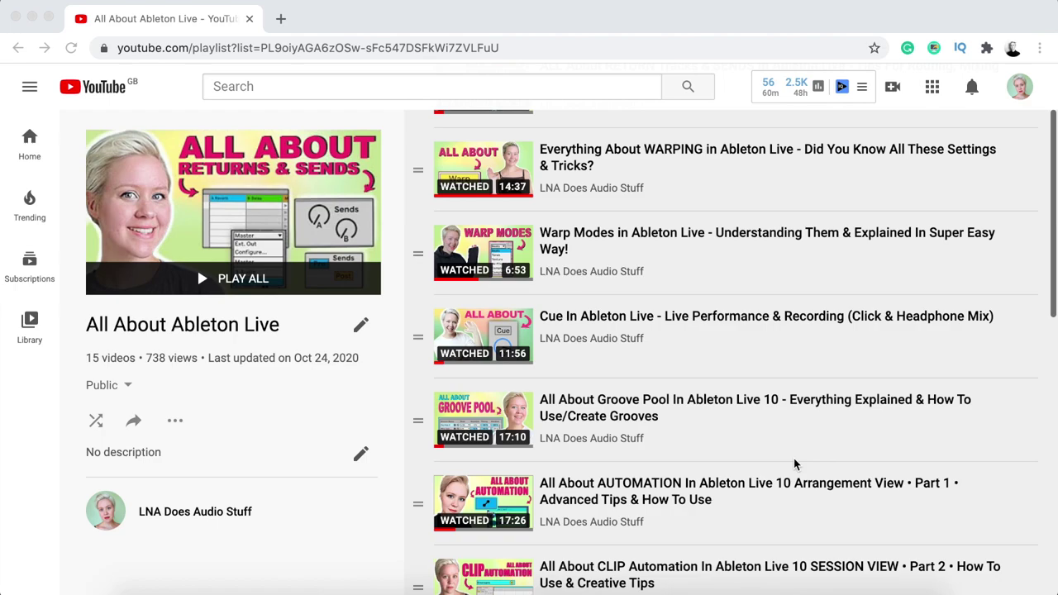
- Look through the videos in the All About Ableton Live playlist
scroll(793, 465, "down", 2)
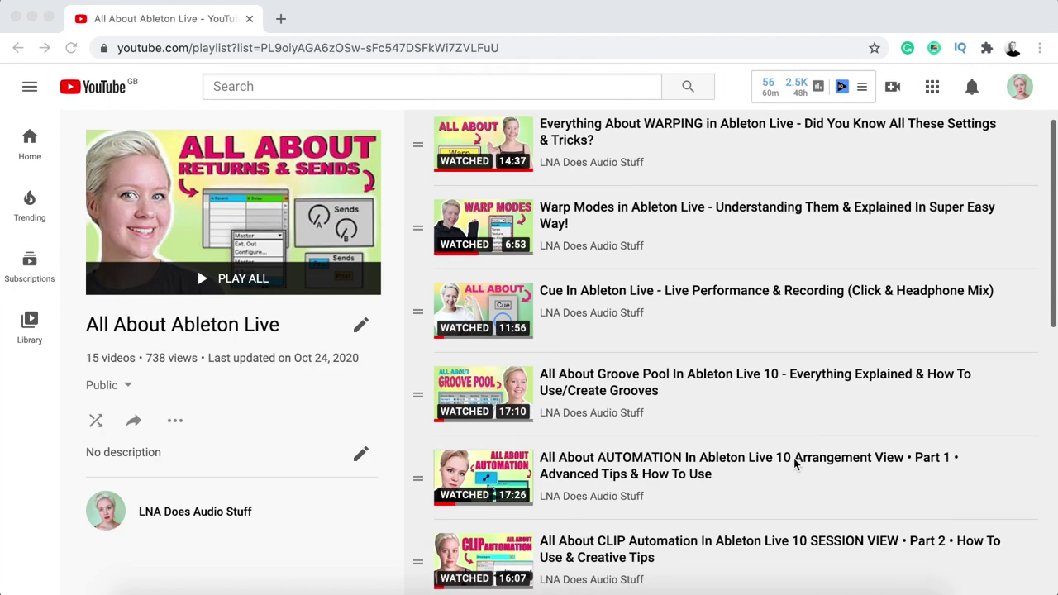
scroll(793, 464, "down", 3)
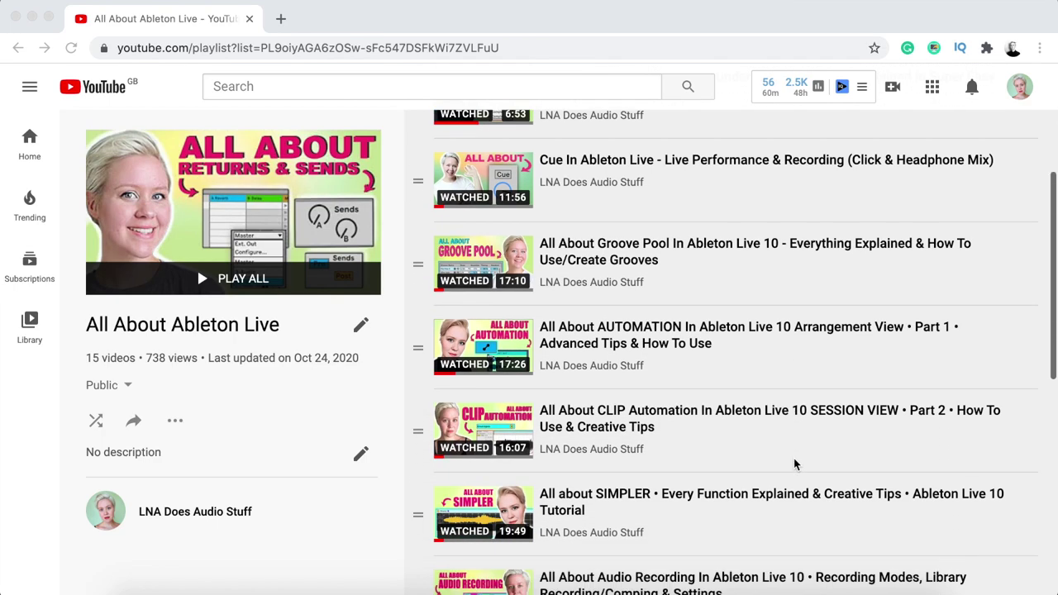
scroll(793, 465, "down", 5)
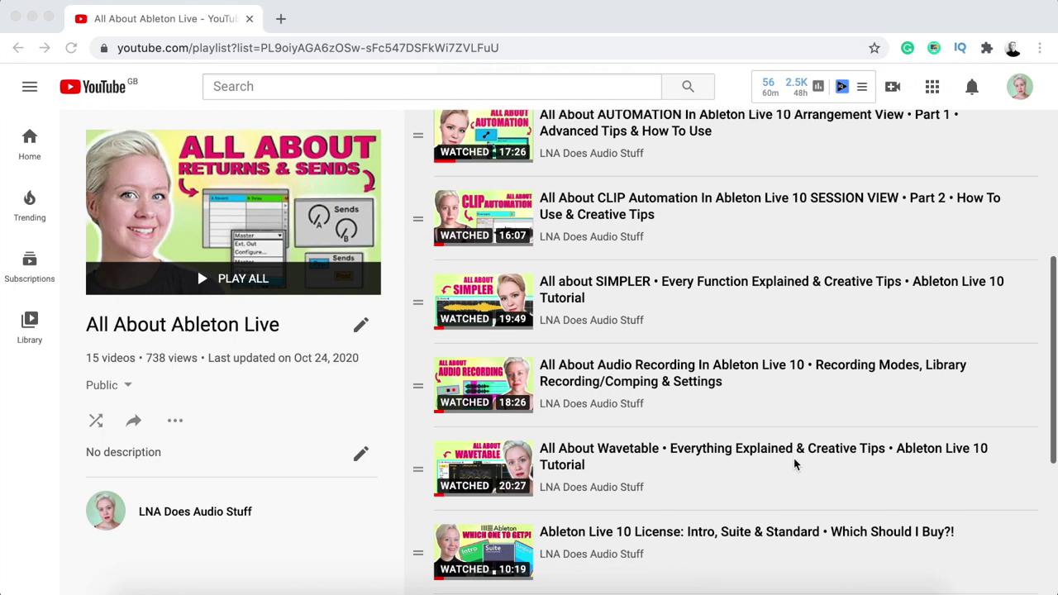
scroll(793, 464, "down", 2)
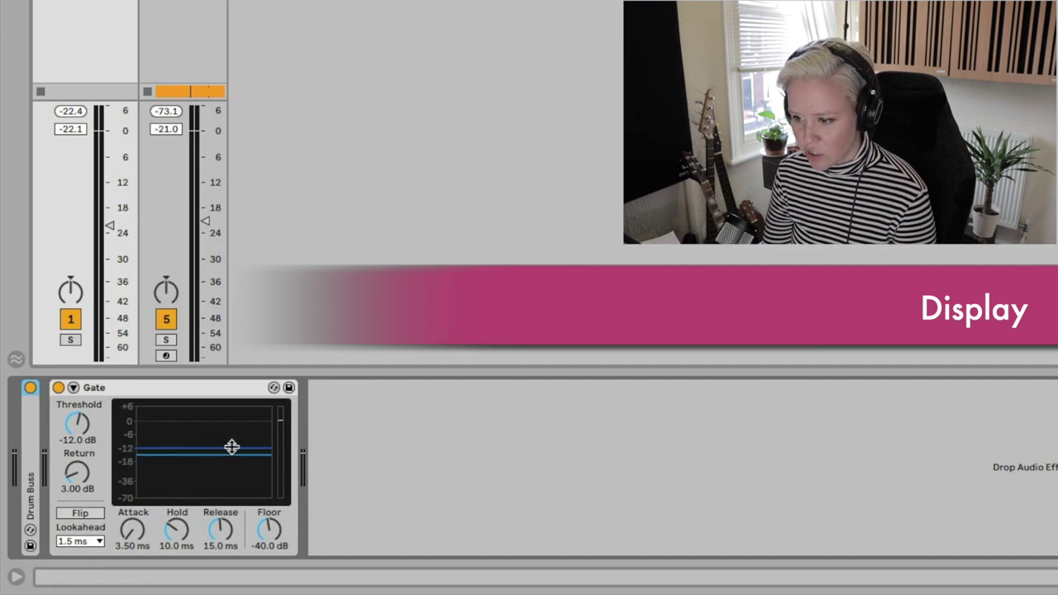
- Raise the Gate's threshold to -0.35 dB and reduce its return to 3.56 dB
left_click_drag(77, 424, 77, 400)
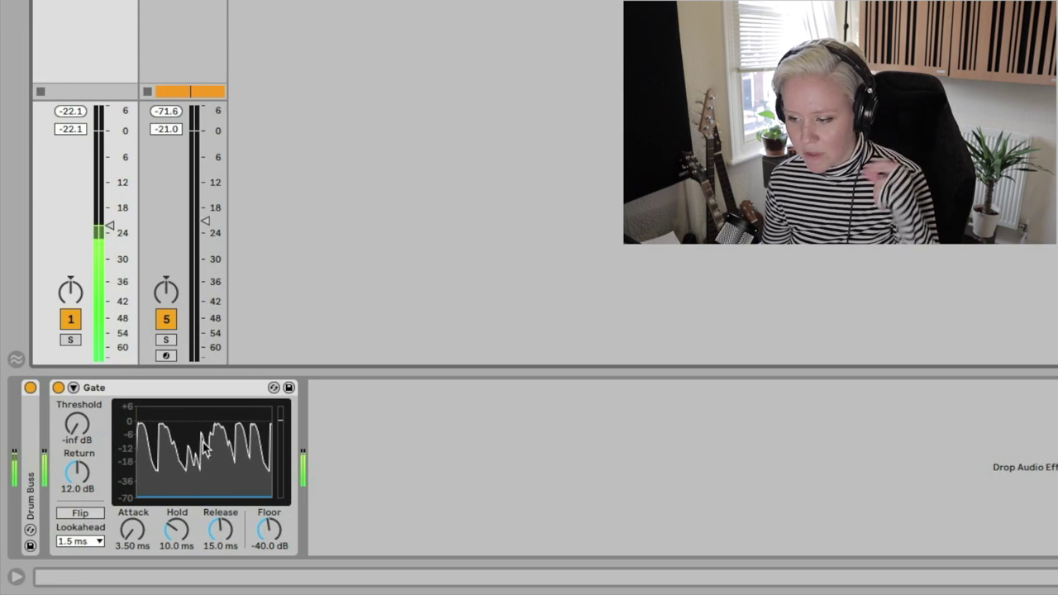
left_click(76, 426)
left_click_drag(76, 425, 76, 363)
left_click_drag(71, 482, 71, 508)
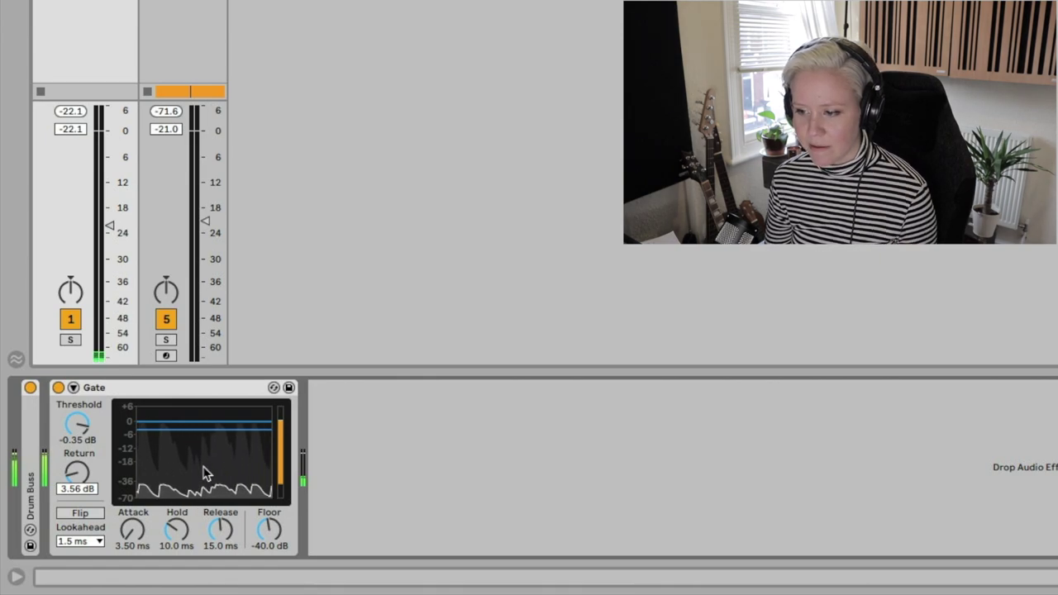
- Lower the Gate's threshold all the way to -inf dB and set the first track's volume to -18.8 dB
left_click_drag(79, 424, 79, 463)
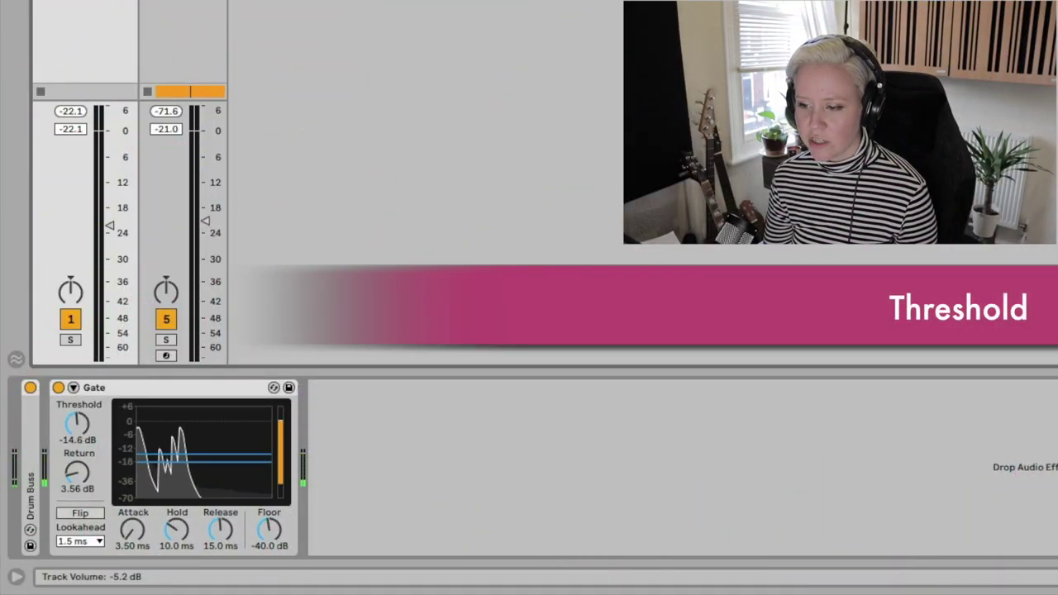
left_click_drag(248, 456, 248, 496)
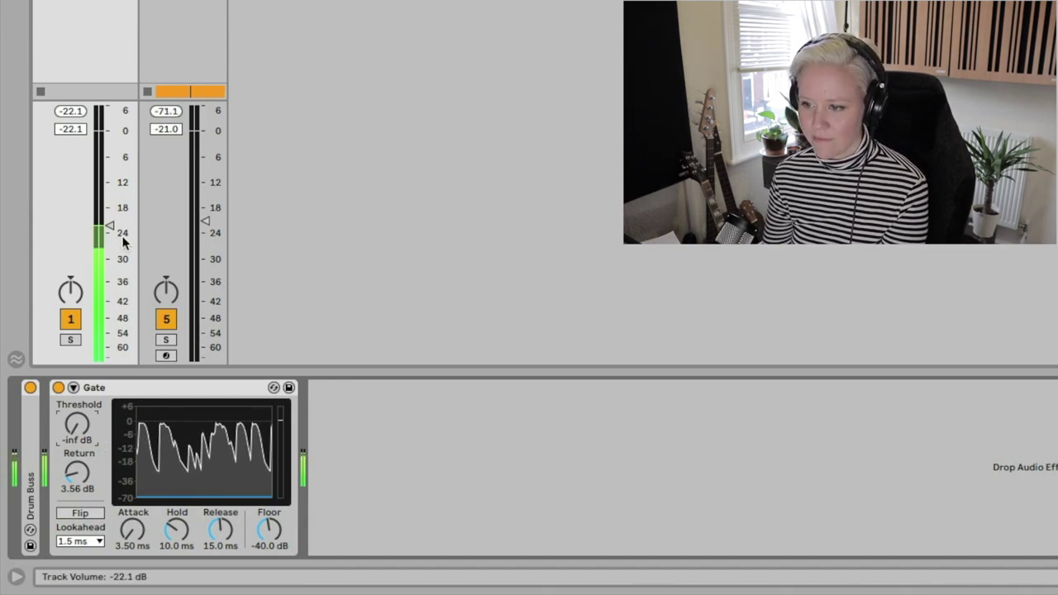
left_click_drag(110, 224, 110, 221)
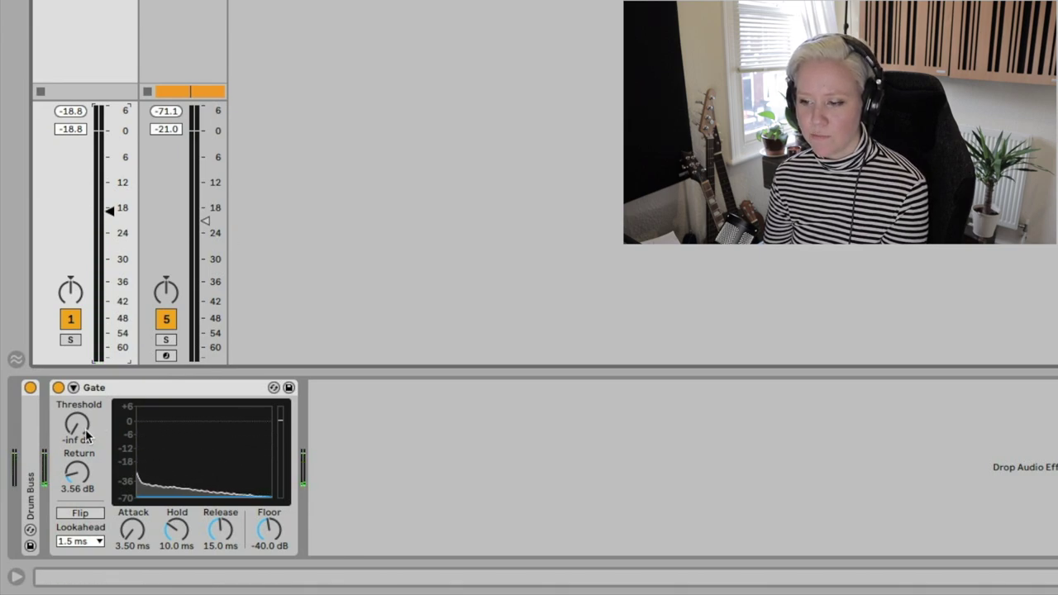
- Try several Gate threshold levels, start playback and settle on a threshold of -6.70 dB
left_click_drag(82, 431, 82, 417)
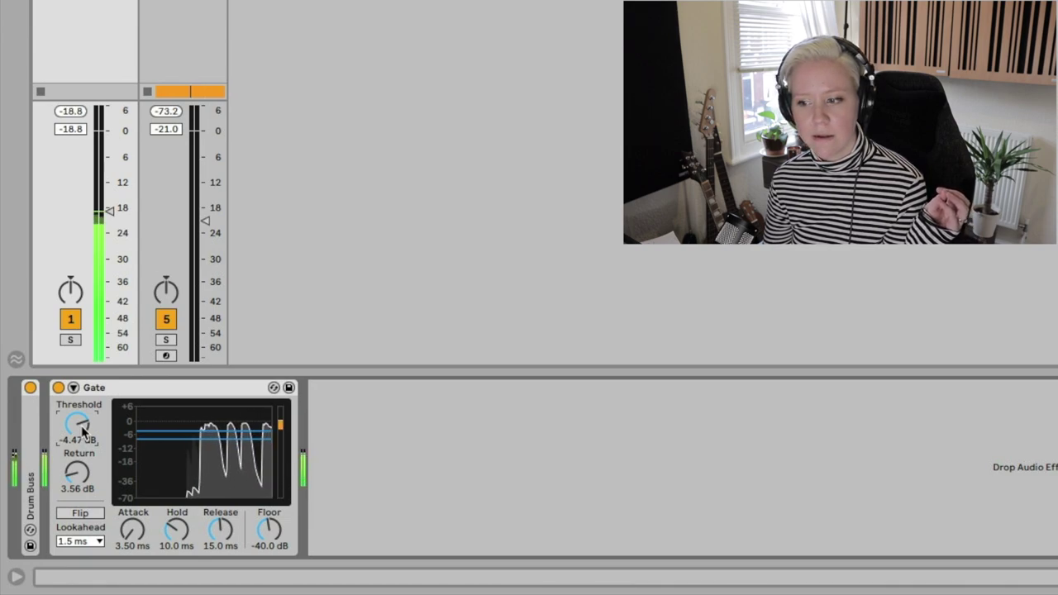
mouse_move(81, 428)
left_mouse_down()
mouse_move(81, 395)
mouse_move(78, 434)
left_mouse_up()
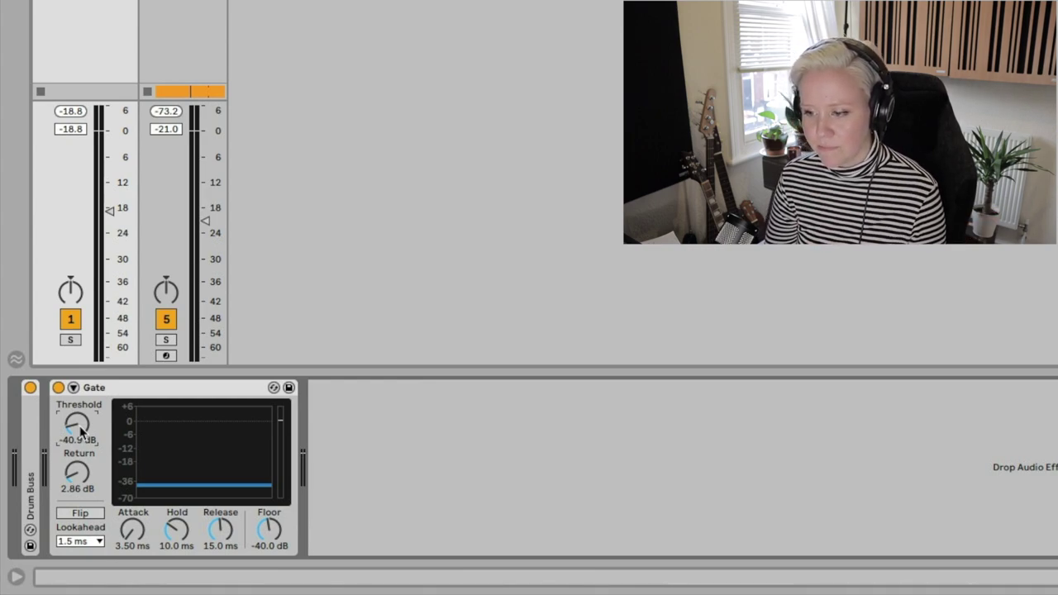
key("space")
left_click_drag(80, 429, 80, 429)
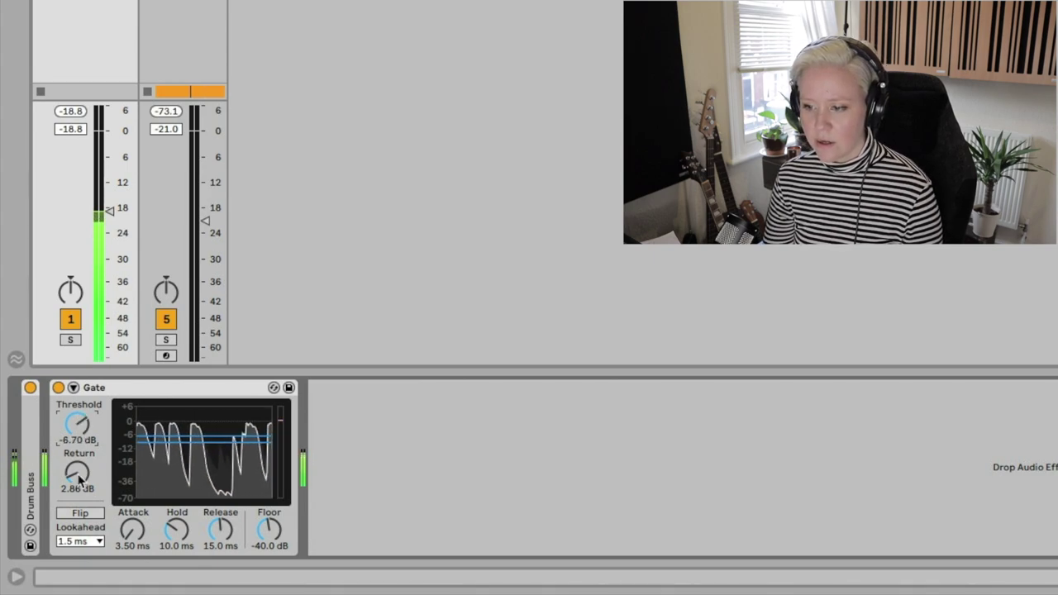
- Sweep the Gate's return down to 0.38 dB and up to 21.5 dB, comparing the results during playback
left_click_drag(79, 482, 79, 495)
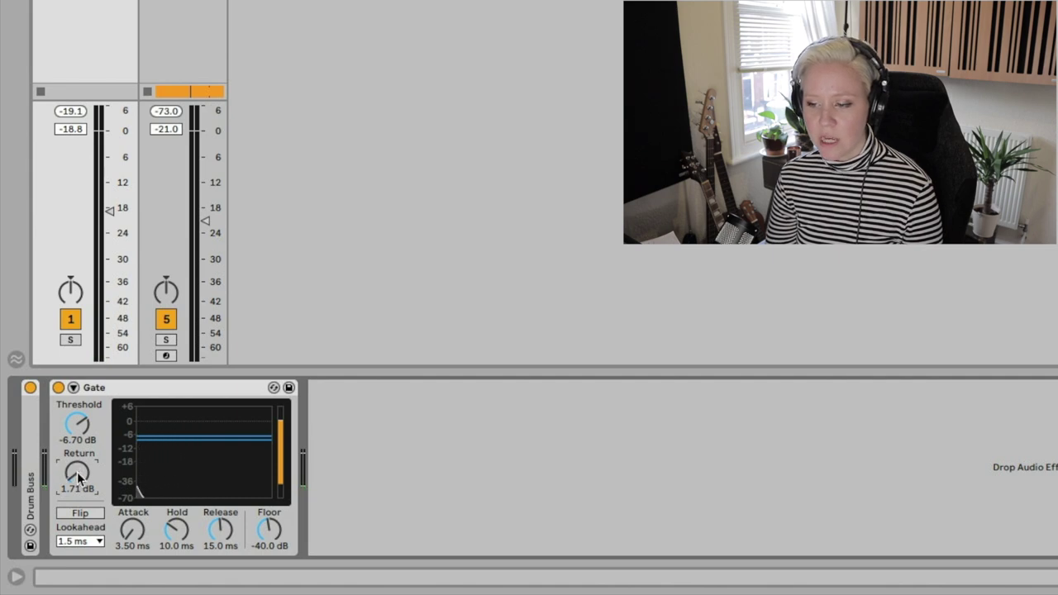
left_click_drag(76, 472, 77, 489)
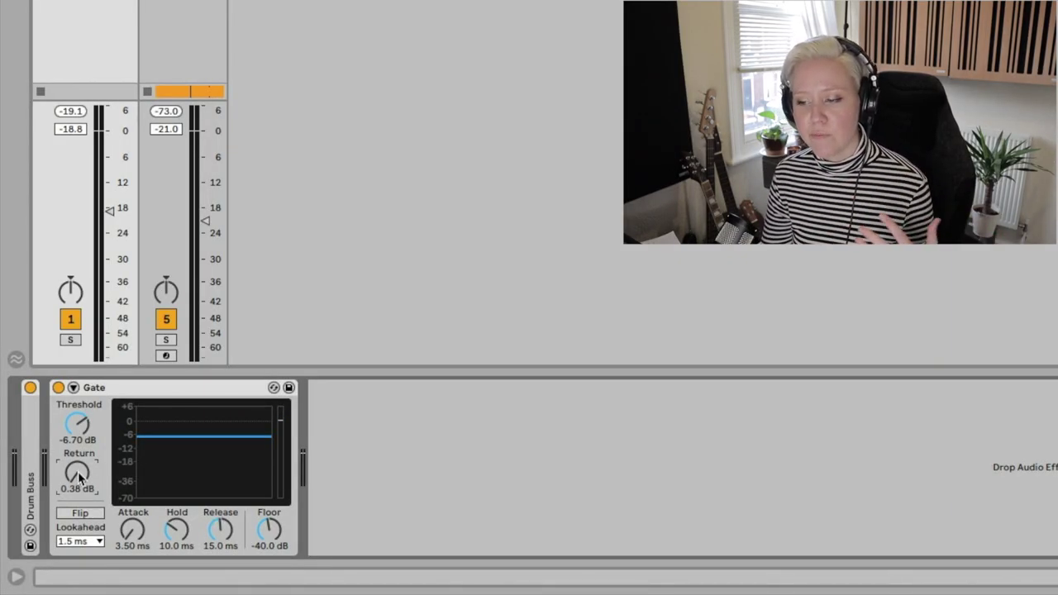
key("space")
left_click_drag(76, 472, 77, 426)
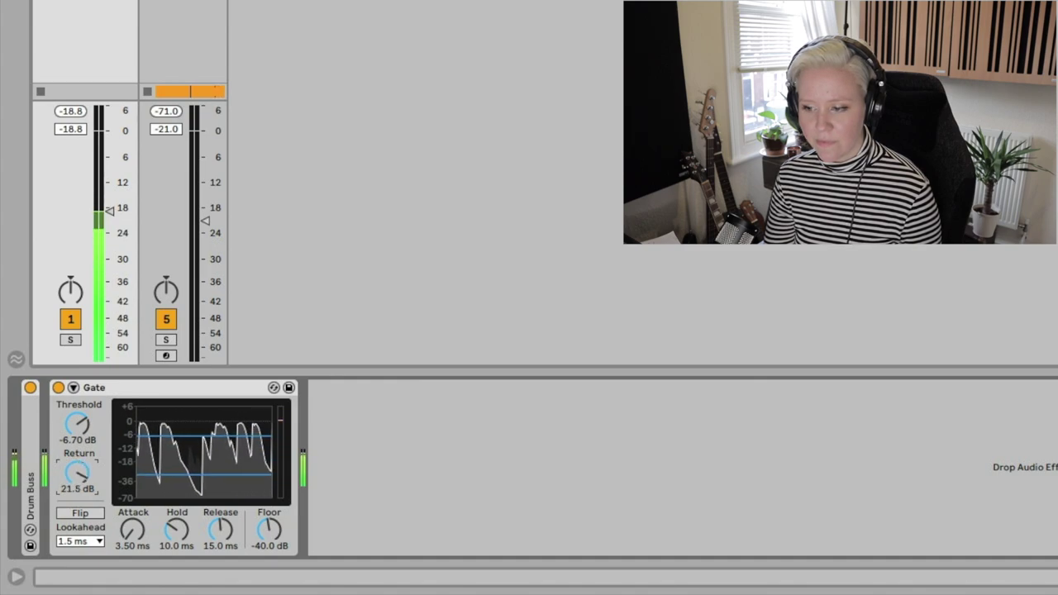
- Raise the Gate's threshold to -3.84 dB during playback and stop the playback
left_click_drag(77, 425, 76, 422)
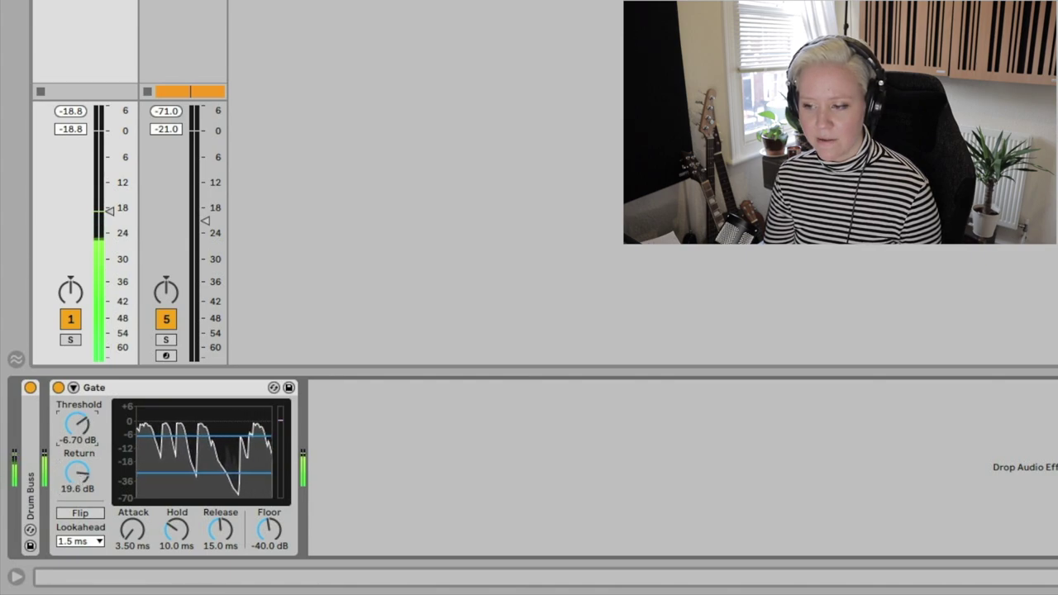
left_click_drag(77, 424, 77, 421)
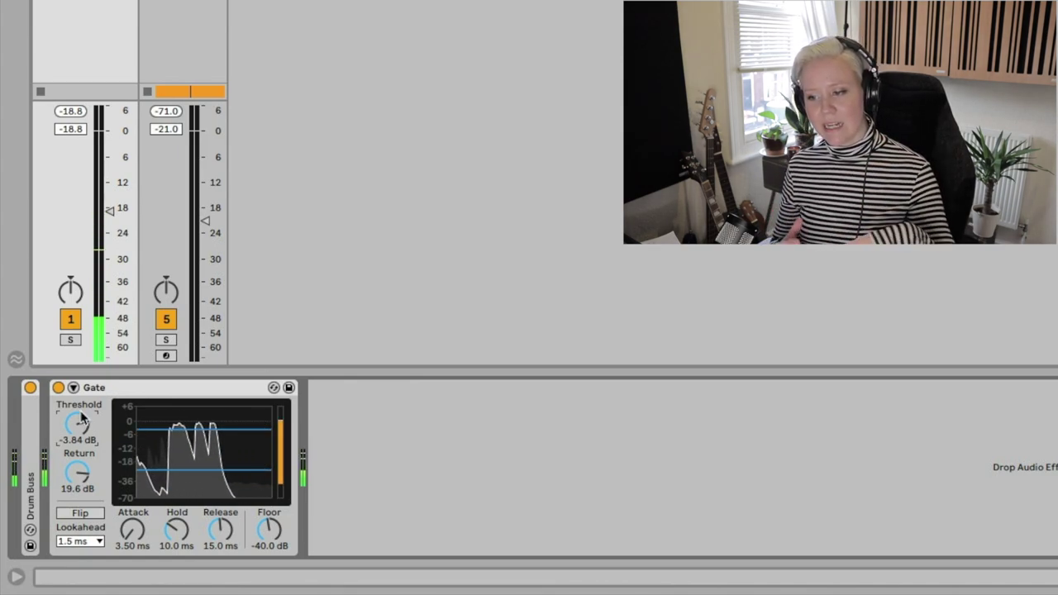
key("space")
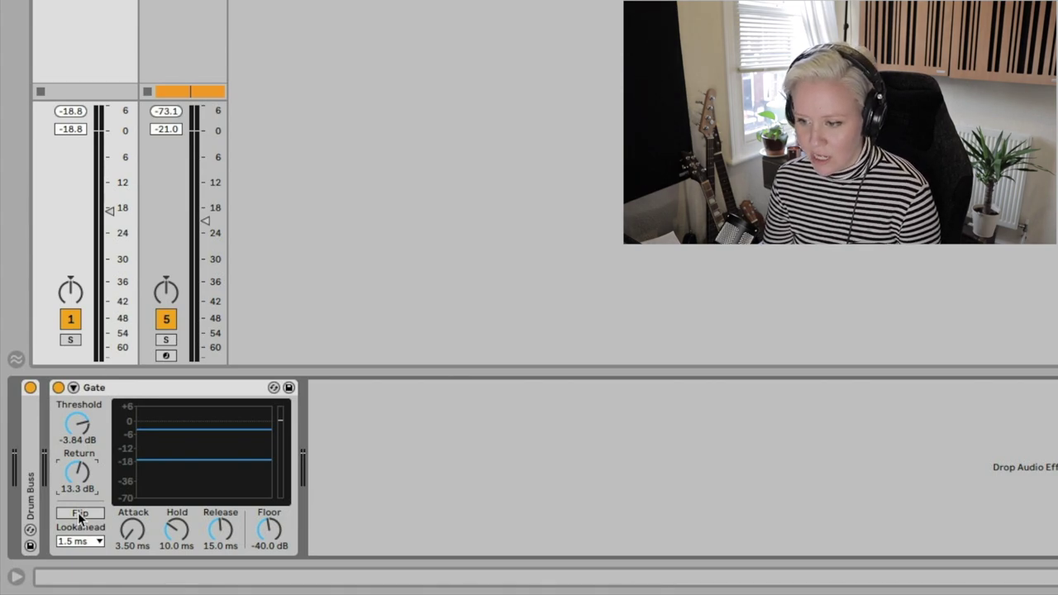
- Enable Flip on the Gate and lower its threshold to -inf dB and its return to 0.00 dB
left_click(79, 513)
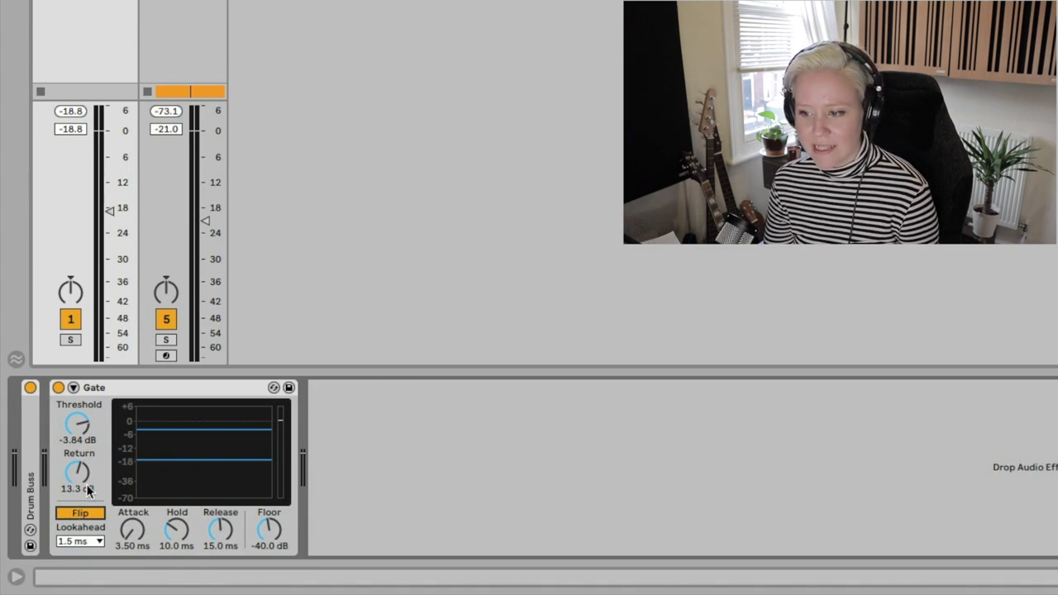
left_click_drag(78, 426, 77, 504)
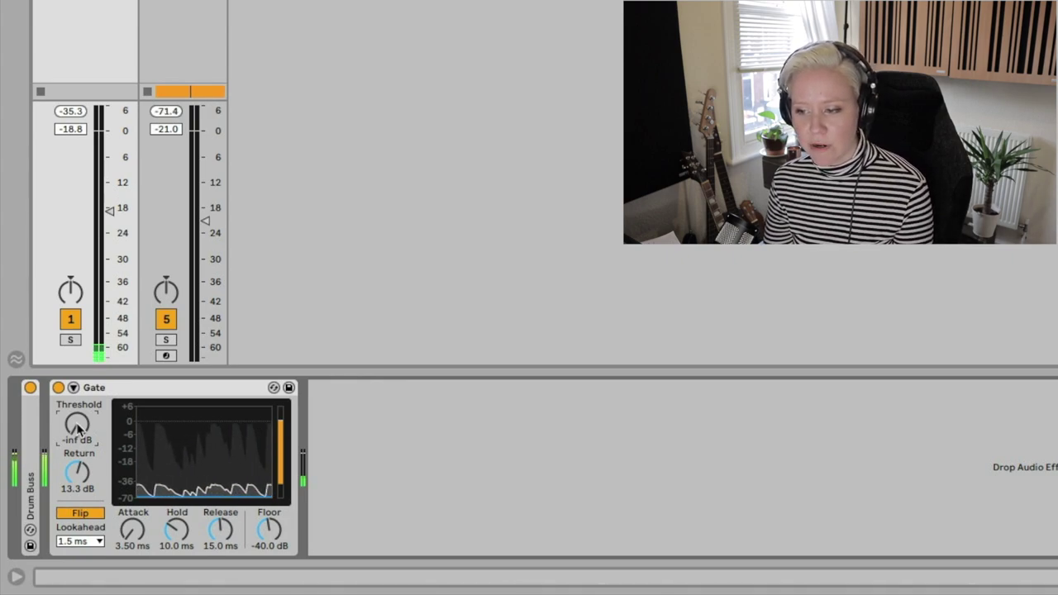
left_click_drag(77, 471, 76, 504)
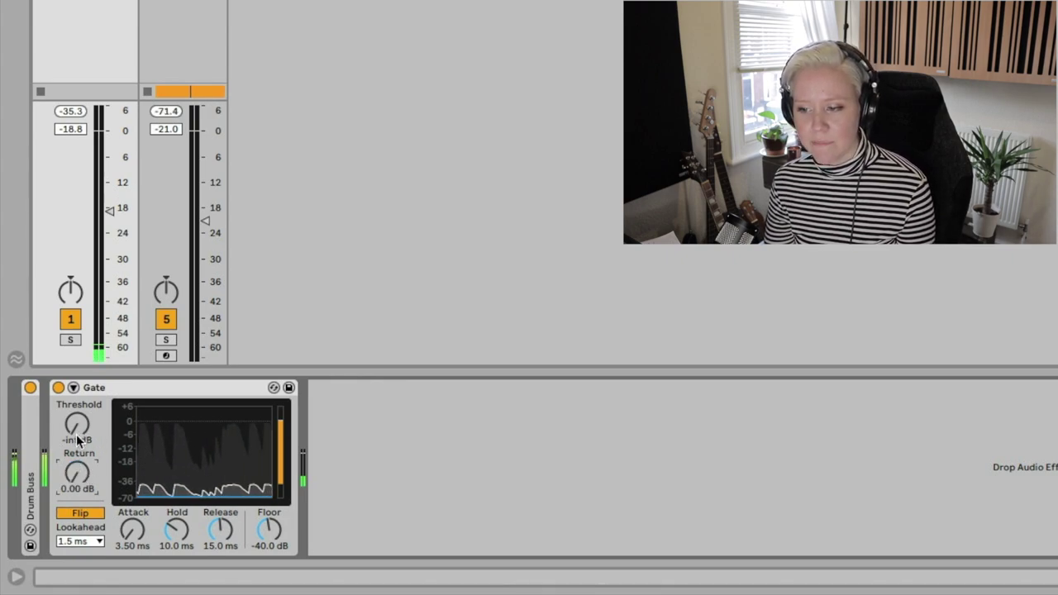
- Raise the flipped Gate's threshold to -0.66 dB and set its return to 10.7 dB
left_click_drag(77, 440, 77, 386)
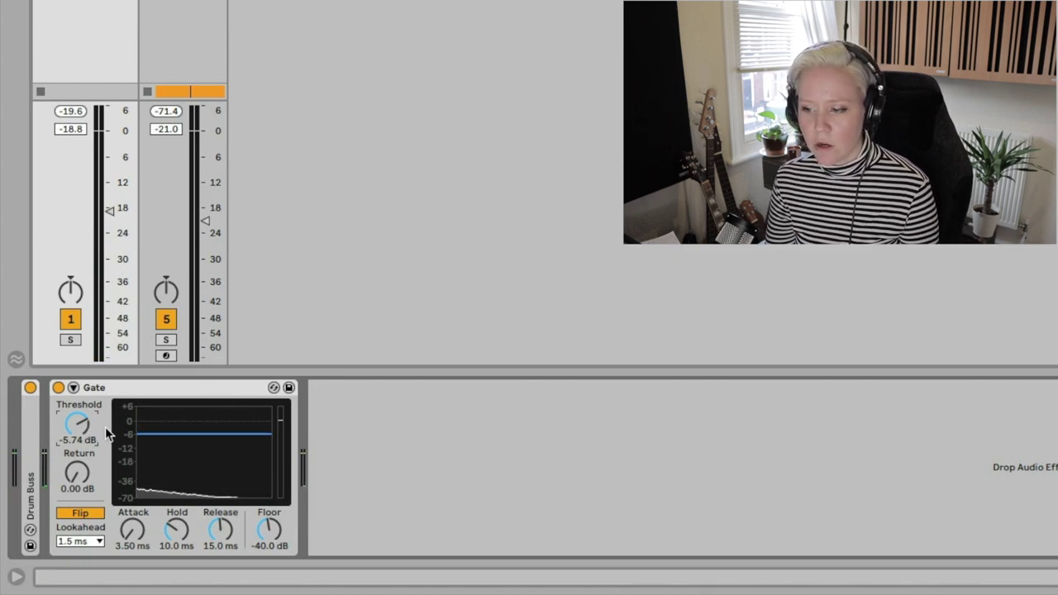
left_click_drag(72, 446, 77, 416)
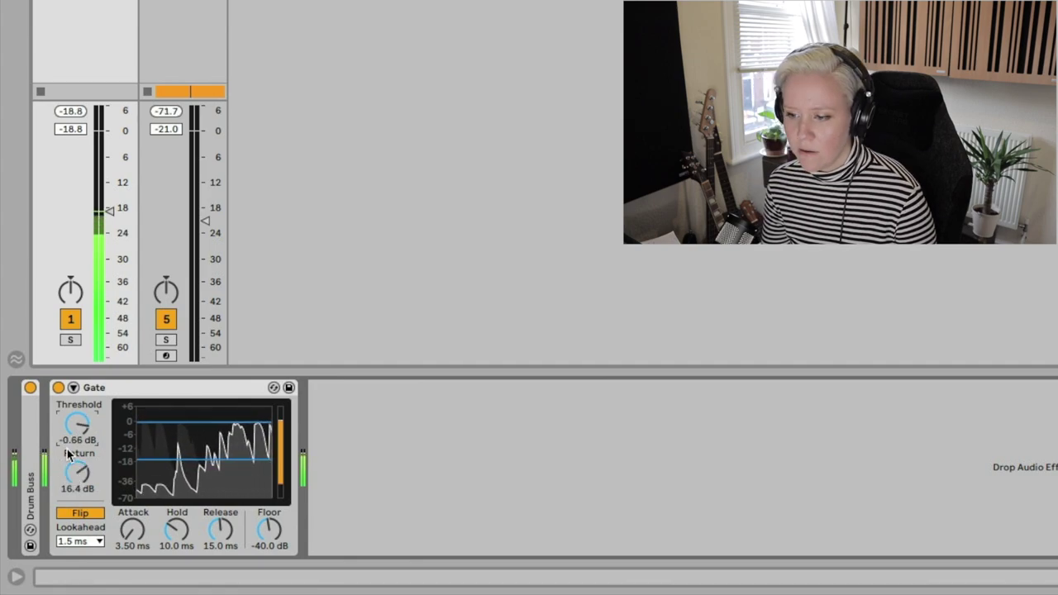
left_click_drag(86, 479, 87, 489)
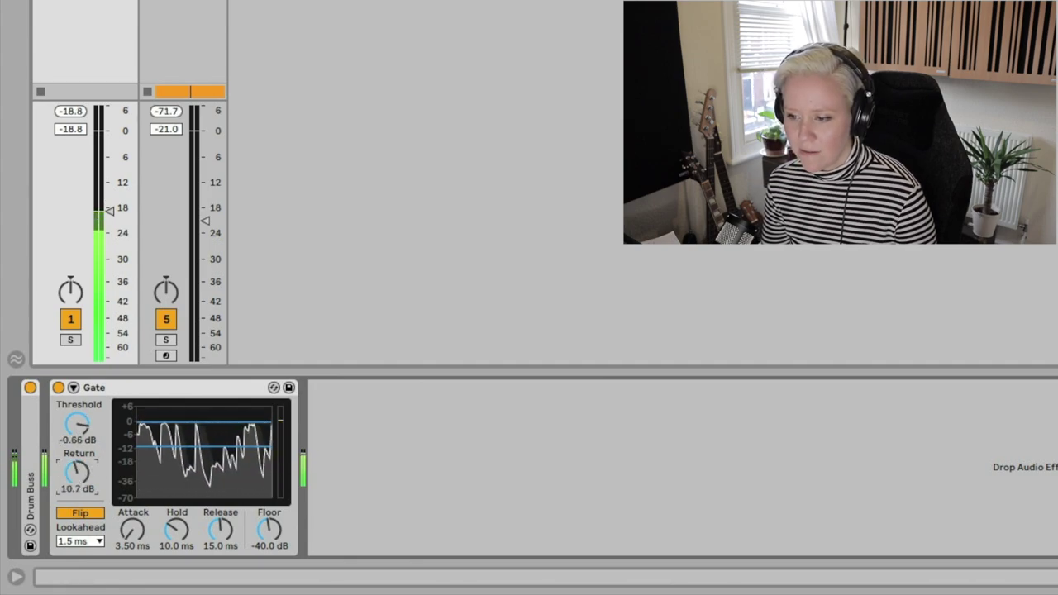
- Set the flipped Gate's threshold to -7.01 dB and its return to 8.76 dB
left_click_drag(77, 431, 76, 440)
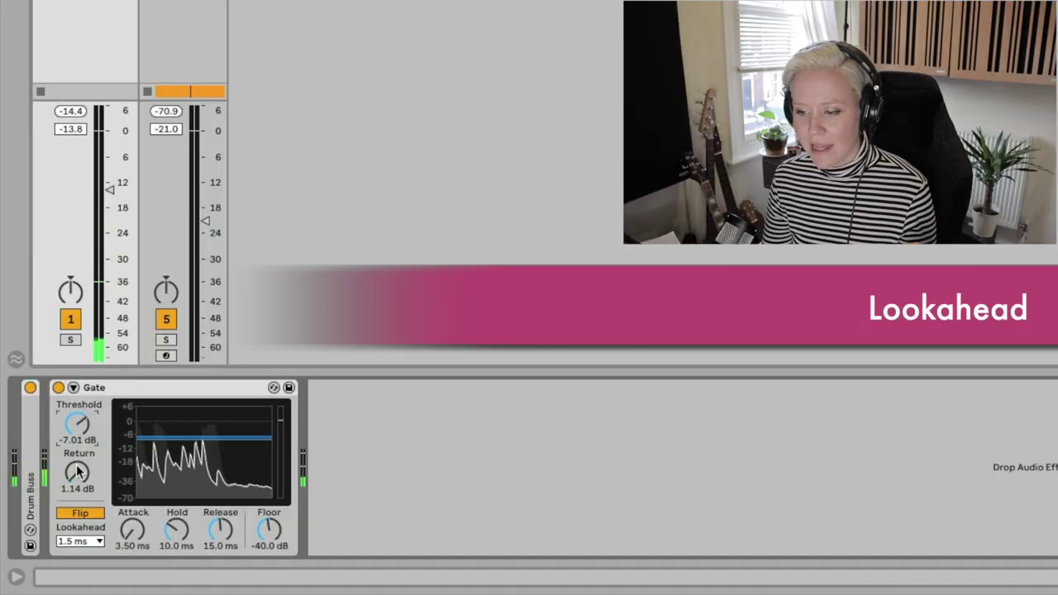
left_click_drag(77, 471, 76, 429)
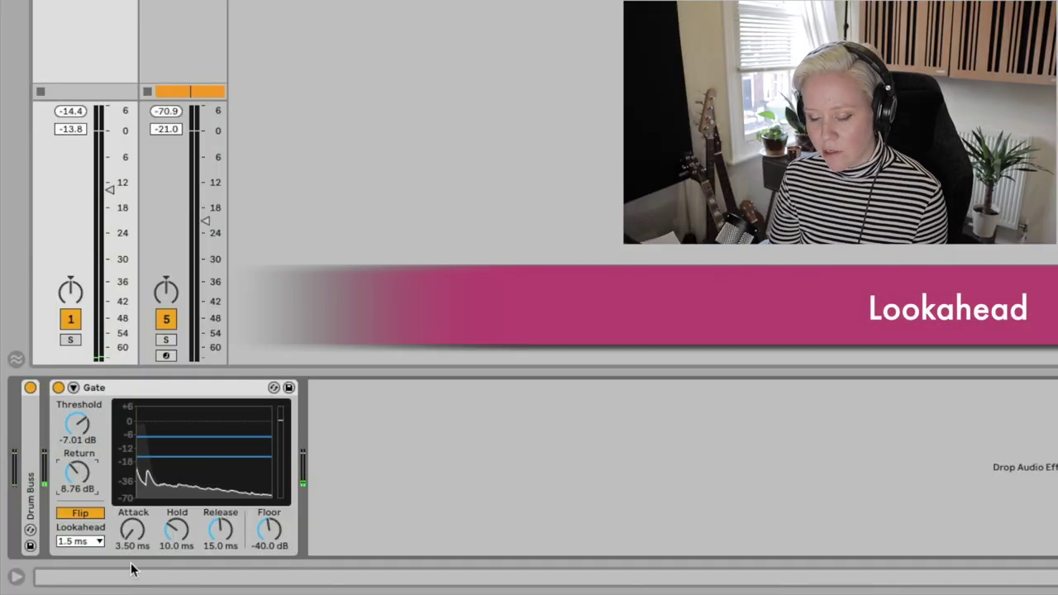
- Review the Gate's lookahead options, switching it to 0 ms and back to 1.5 ms
left_click(91, 541)
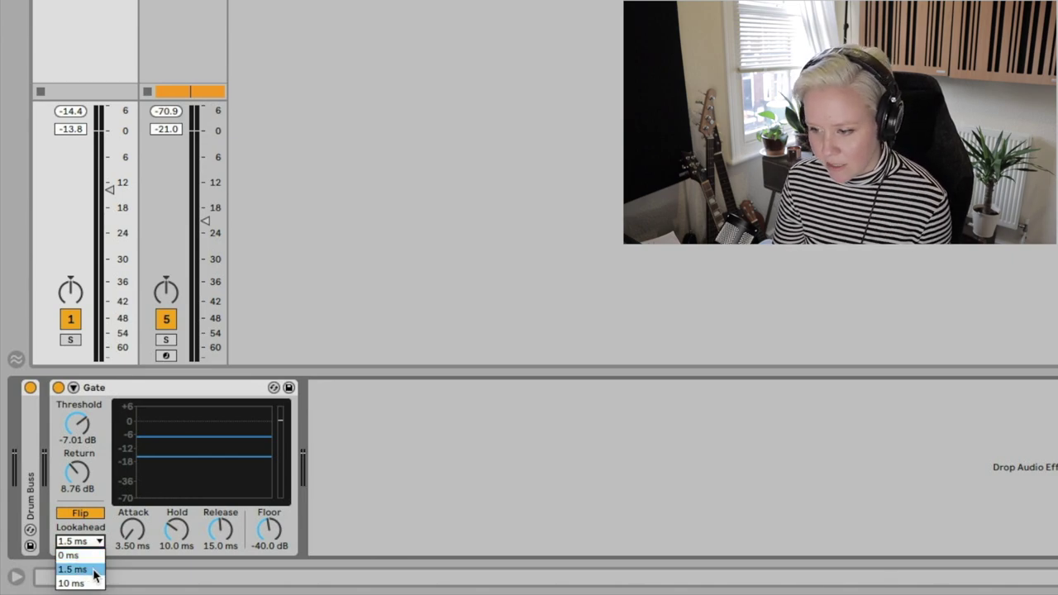
left_click(94, 571)
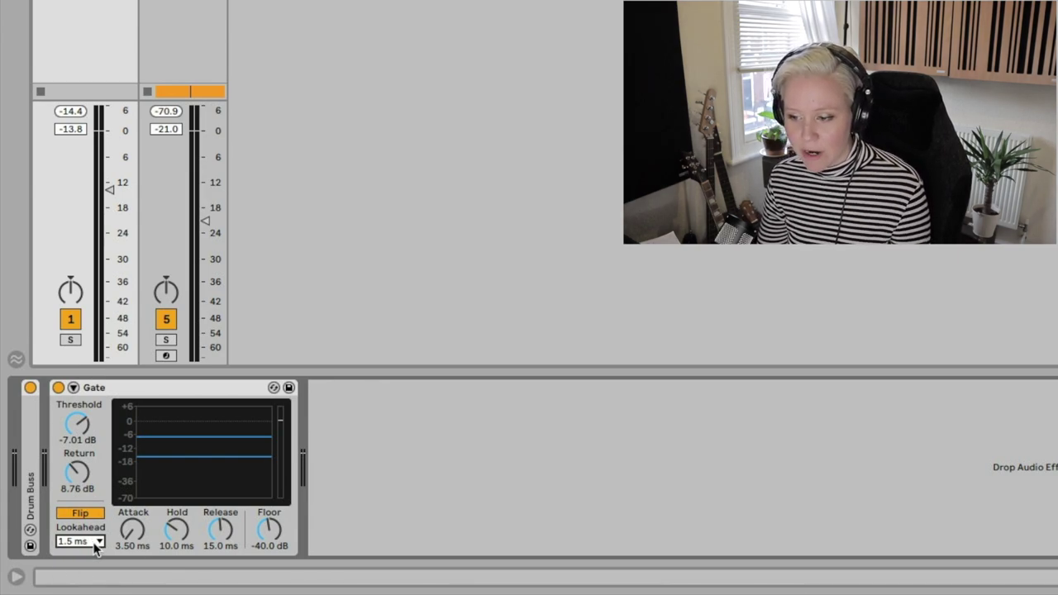
left_click(96, 541)
left_click(73, 530)
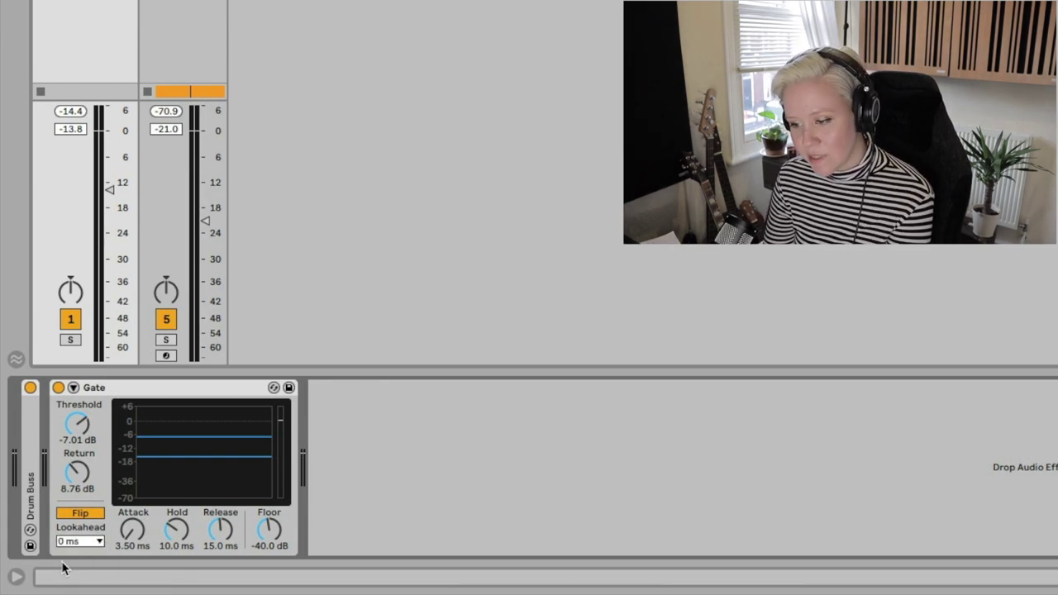
left_click(94, 542)
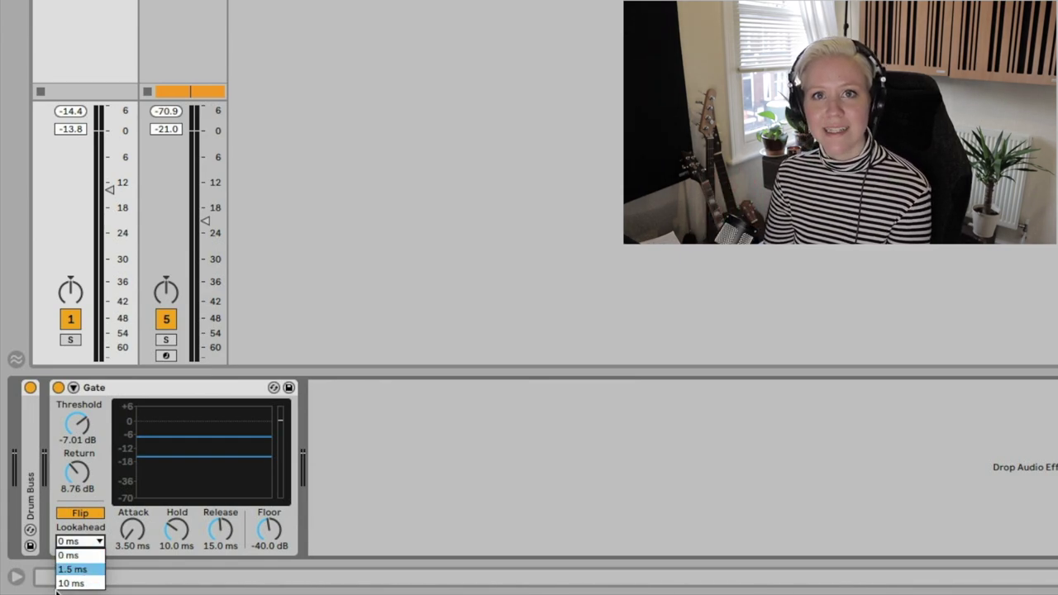
left_click(92, 570)
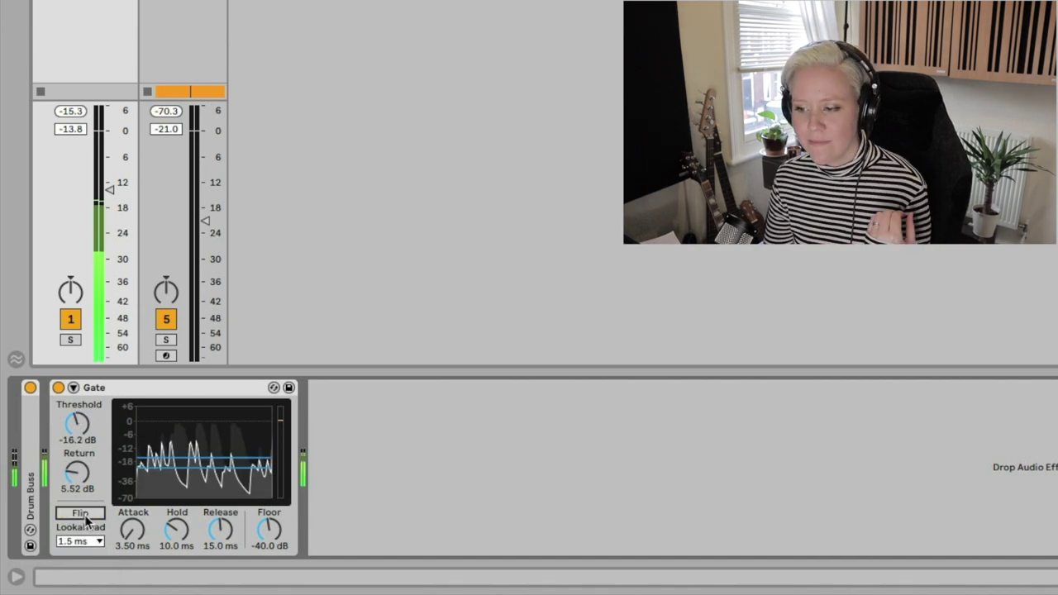
- Turn off Flip on the Gate and raise its threshold to -7.33 dB
left_click(80, 512)
left_click_drag(78, 420, 79, 426)
- Compare the Gate's lookahead at 10 ms and 0 ms during playback and return it to 1.5 ms
left_click(92, 541)
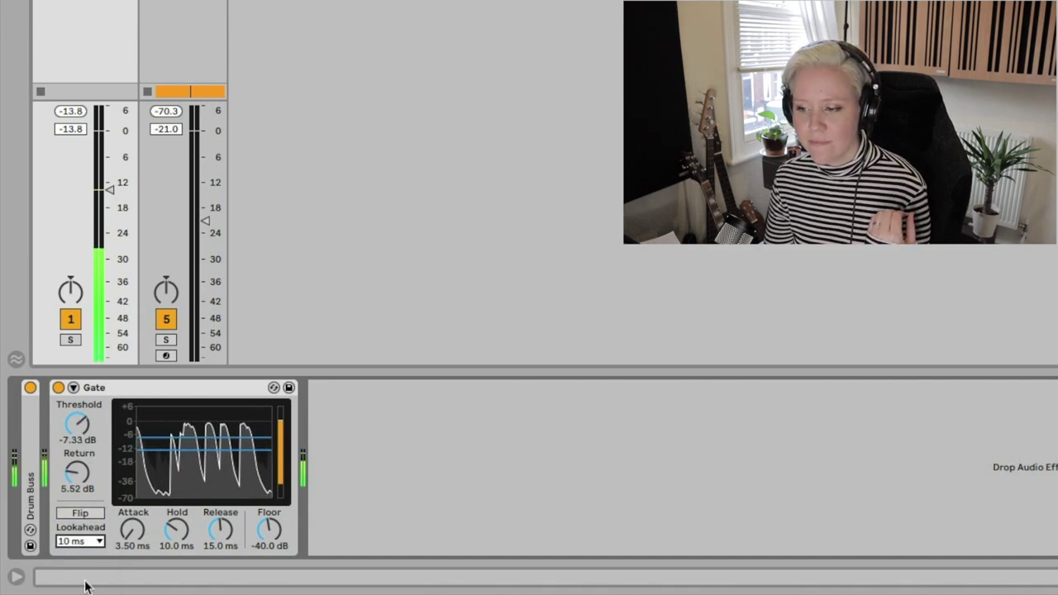
left_click(85, 580)
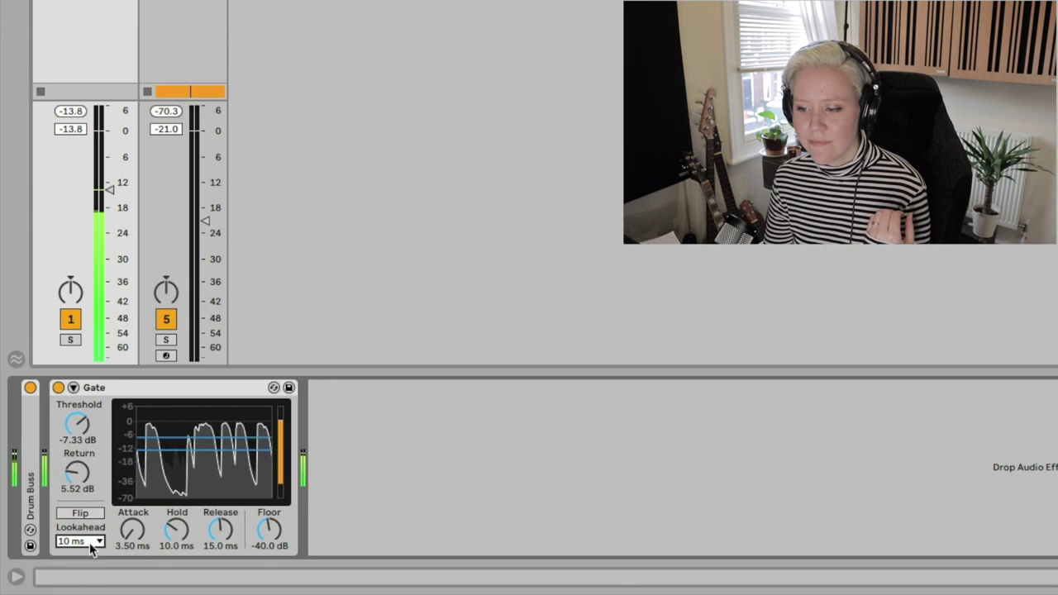
left_click(91, 545)
left_click(89, 560)
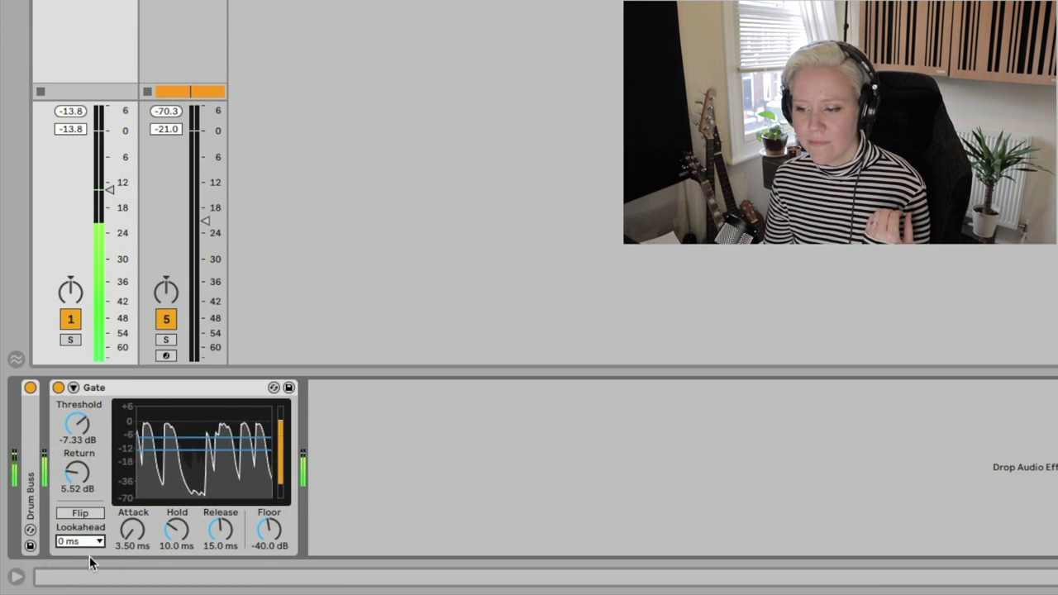
left_click(92, 541)
left_click(93, 570)
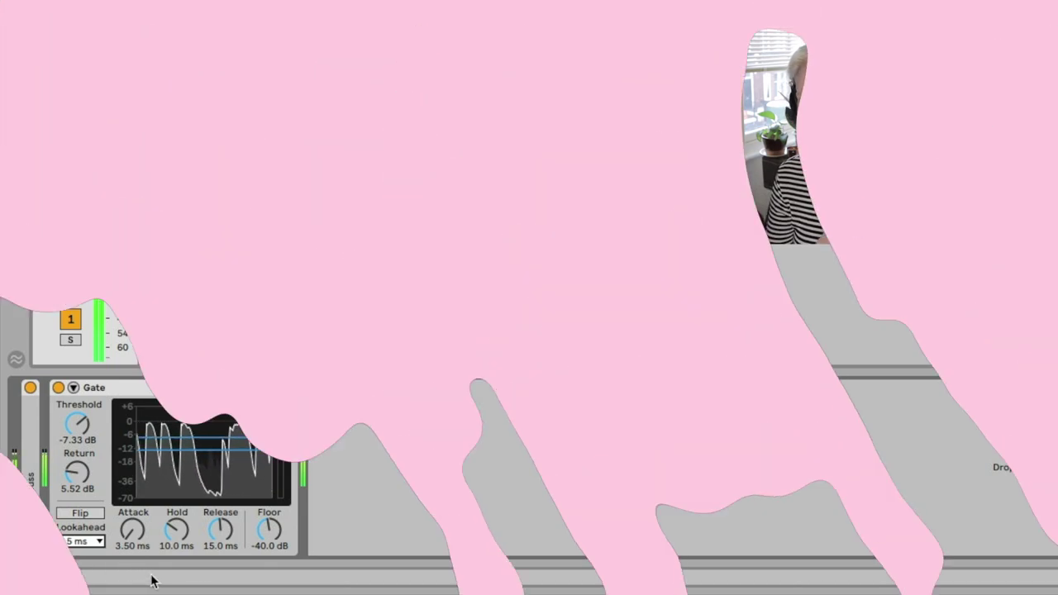
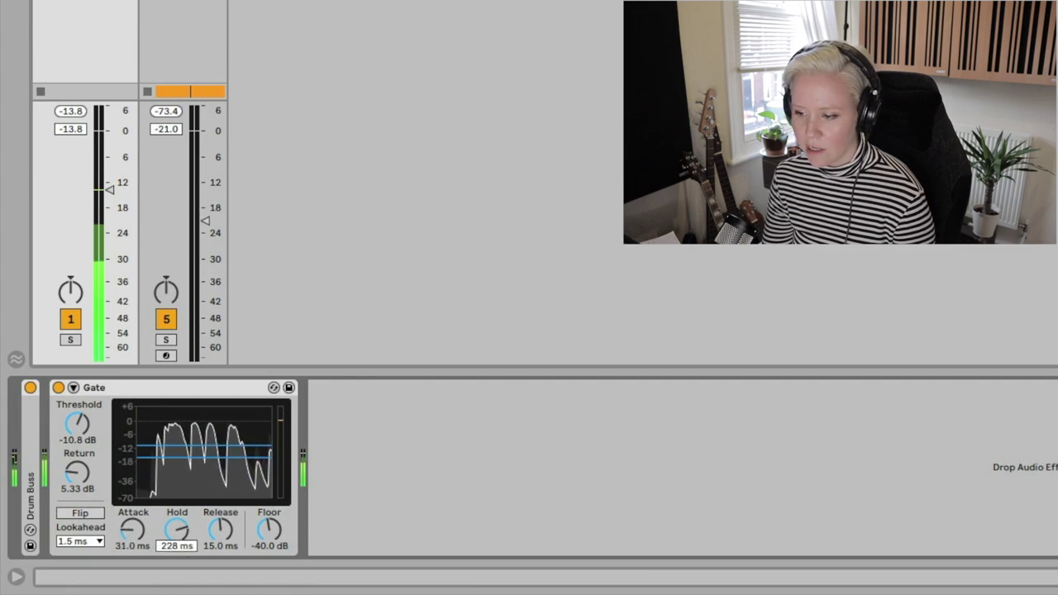
- Set the Gate's hold to 3.01 ms, attack to 110 ms and release to 0.66 ms during playback
left_click(182, 535)
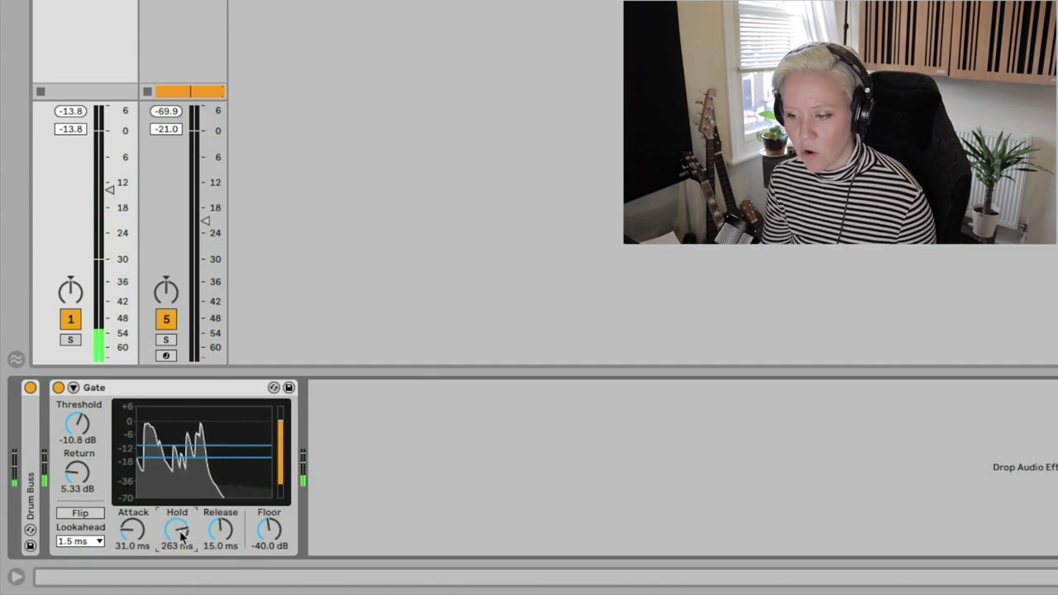
left_click_drag(182, 534, 182, 521)
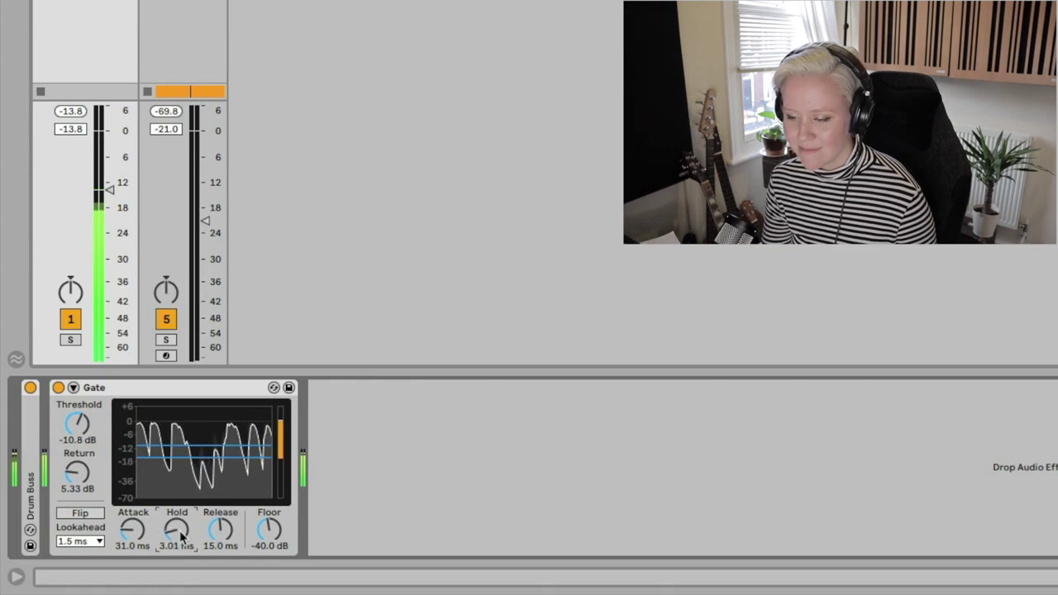
left_click_drag(132, 530, 132, 514)
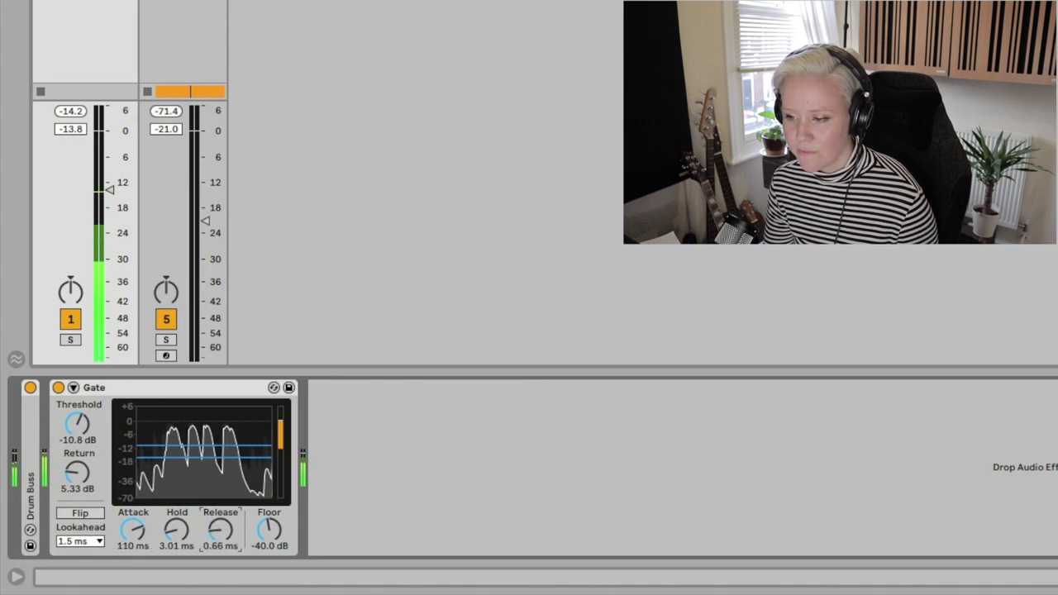
left_click_drag(219, 530, 220, 539)
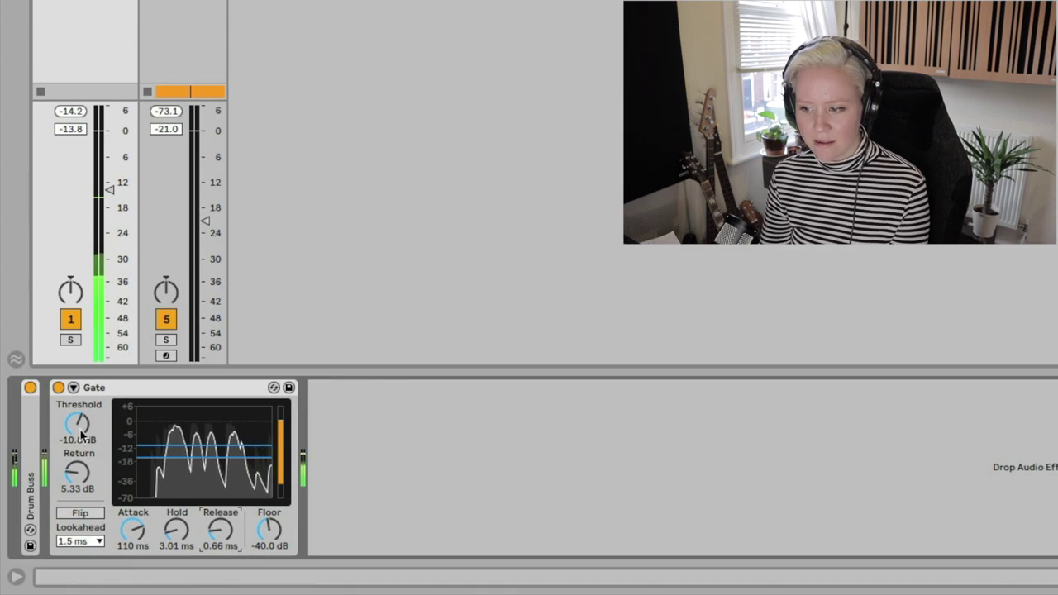
- Set the Gate's threshold to -8.92 dB, return to 4.69 dB and attack to 16.7 ms
left_click_drag(77, 423, 77, 410)
mouse_move(77, 472)
left_mouse_down()
mouse_move(76, 463)
mouse_move(77, 475)
left_mouse_up()
left_click(133, 530)
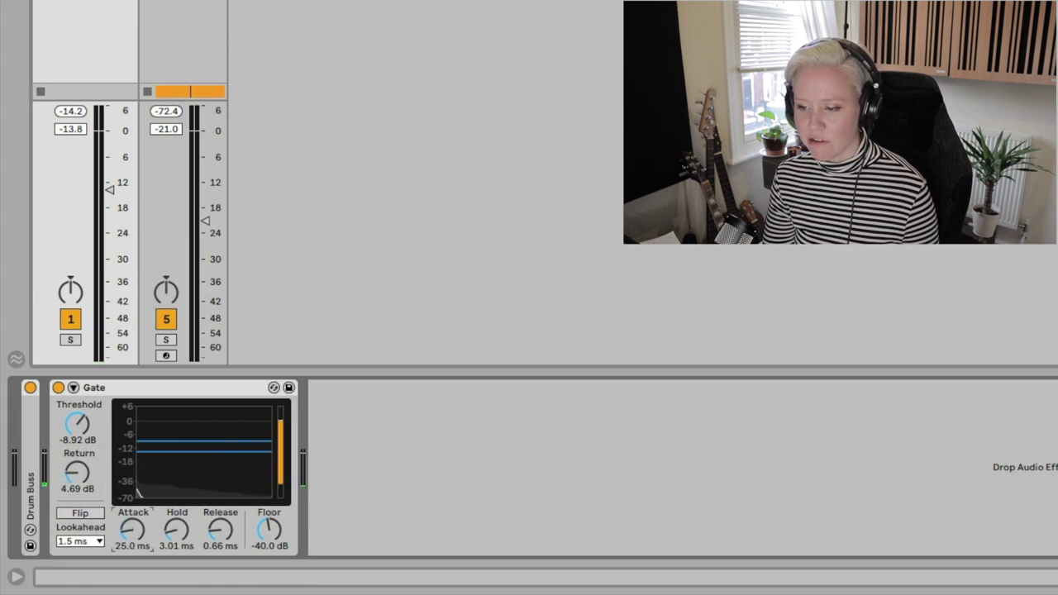
- Try longer release times on the Gate during playback, ending with a 139 ms hold and a 0.29 ms release
left_click(219, 529)
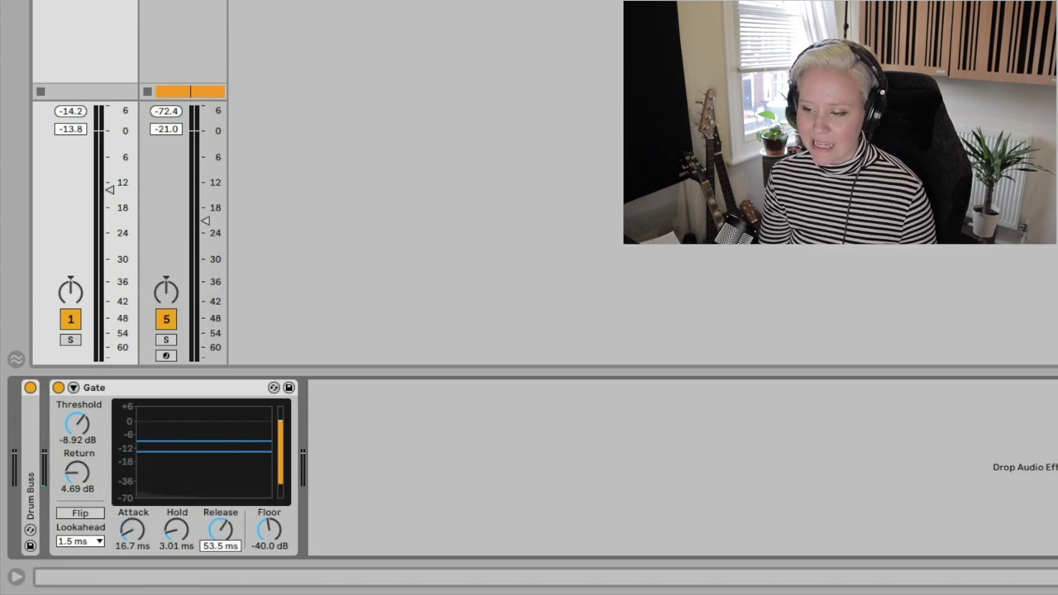
key("space")
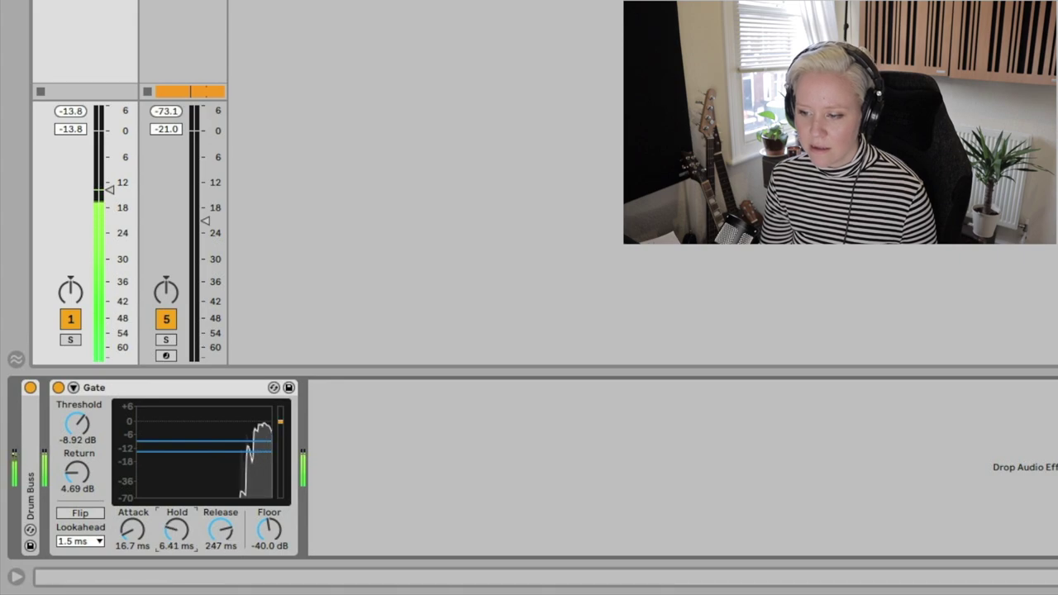
left_click_drag(172, 539, 215, 550)
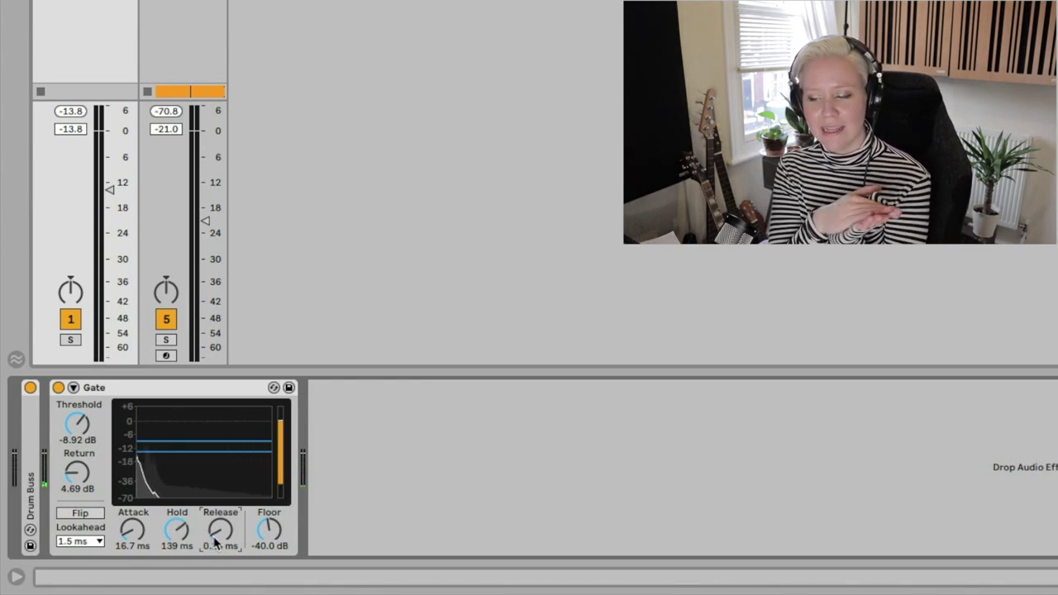
key("space")
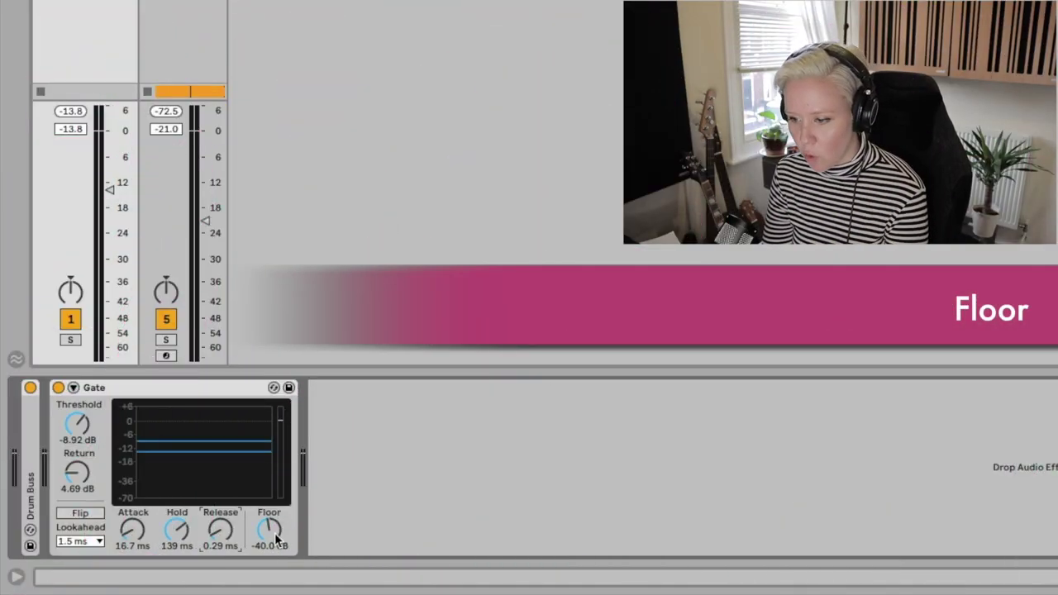
- Compare the Gate's floor at -16.1 dB and 0.00 dB with the drums playing, and set it to -51.8 dB
left_click(16, 576)
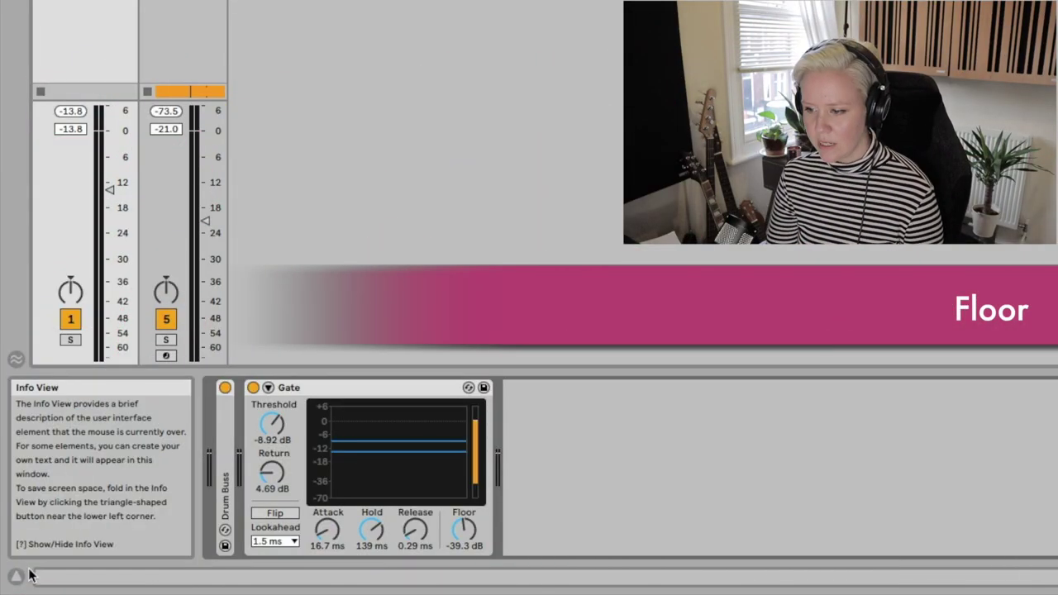
left_click(15, 576)
left_click_drag(269, 531, 269, 535)
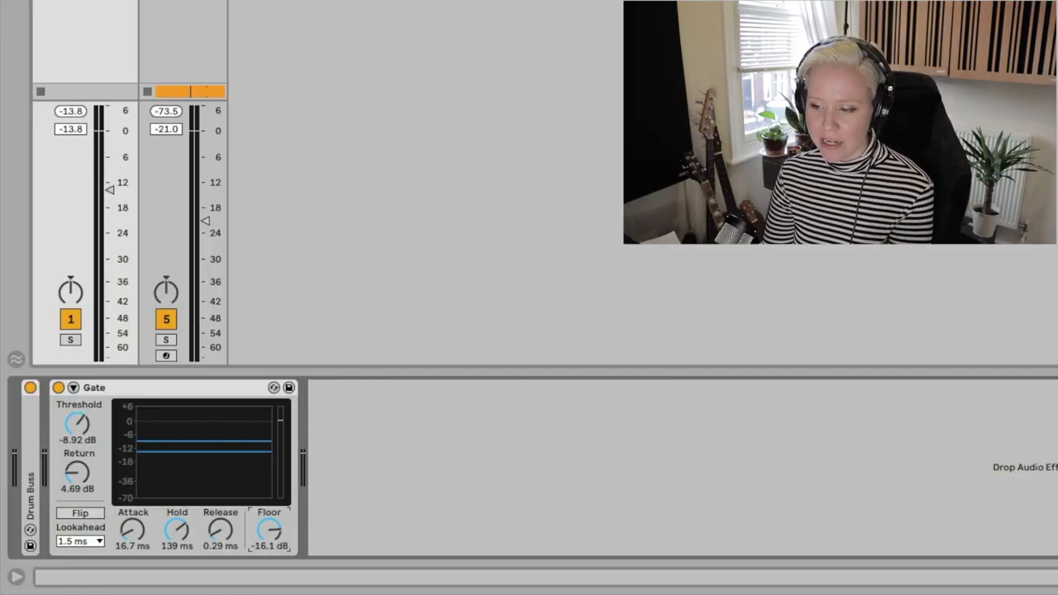
key("space")
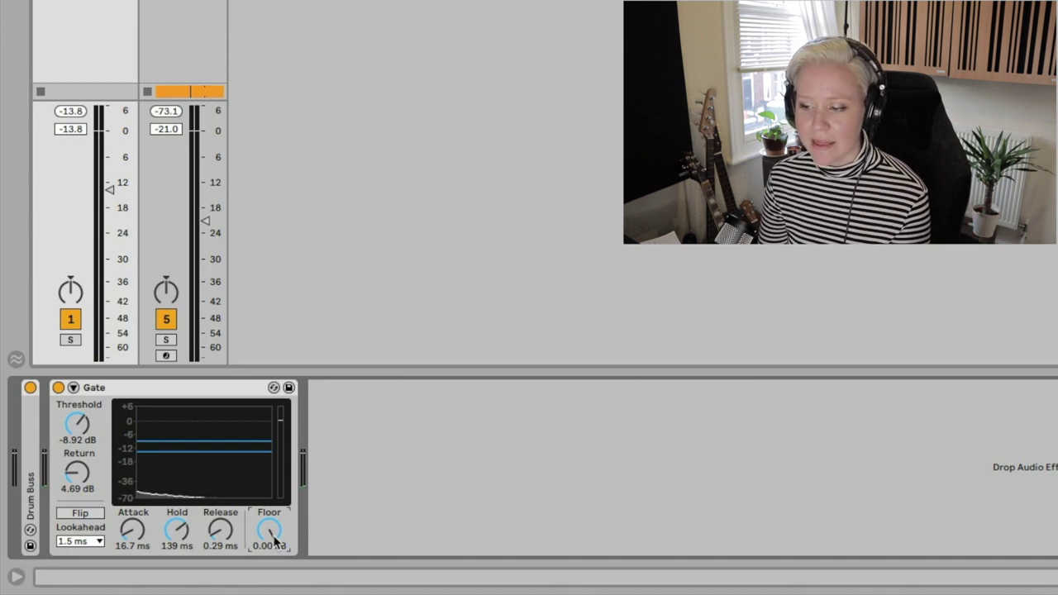
left_click_drag(269, 530, 269, 562)
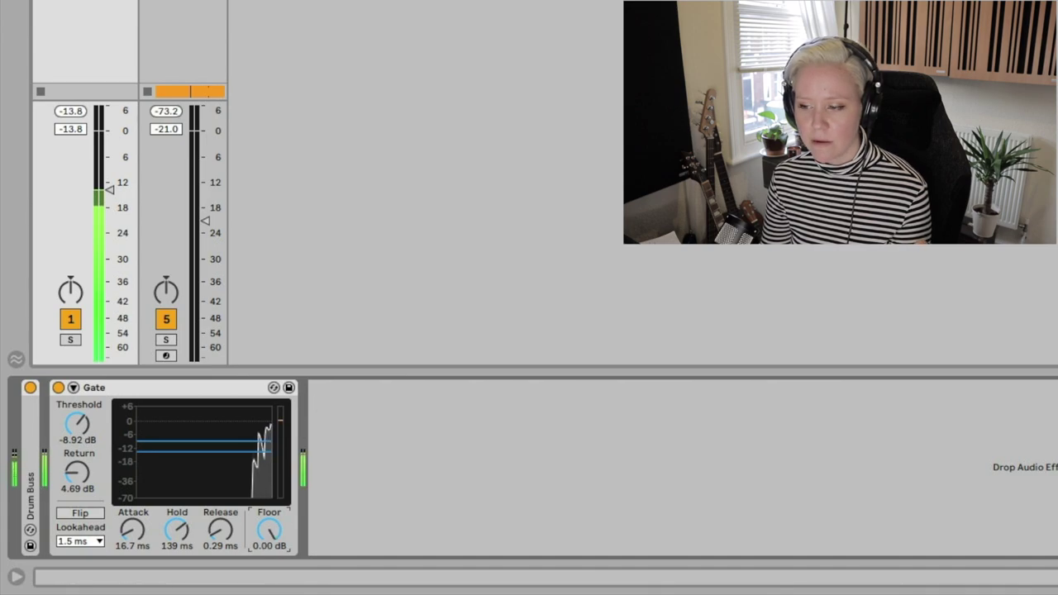
left_click_drag(275, 534, 275, 591)
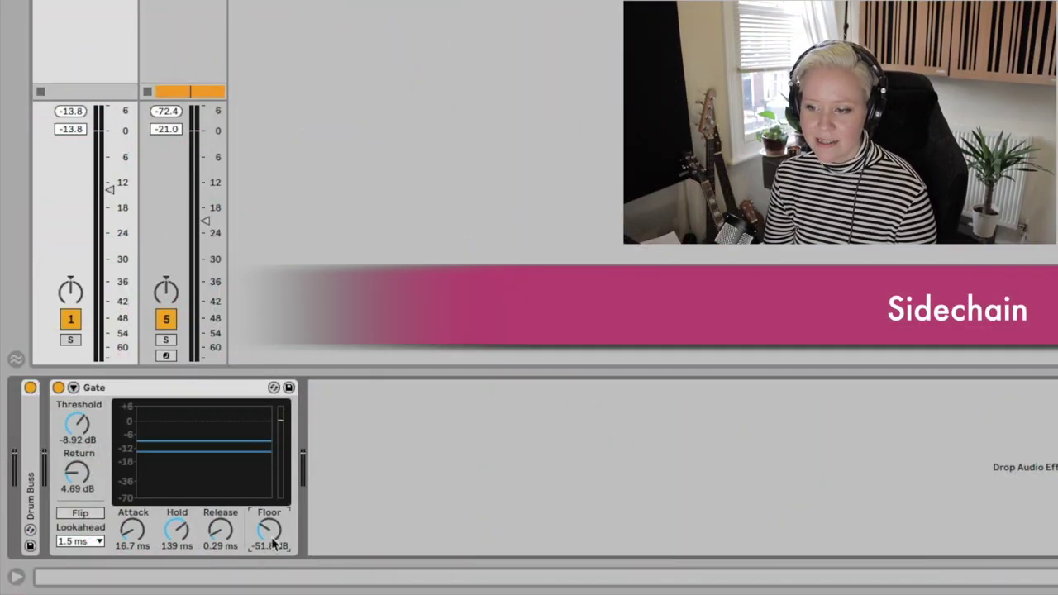
- Reveal the Gate's sidechain controls and, on the Tunnel Vision track's Gate, enable Sidechain with Drums, Post FX, as the source
left_click(73, 387)
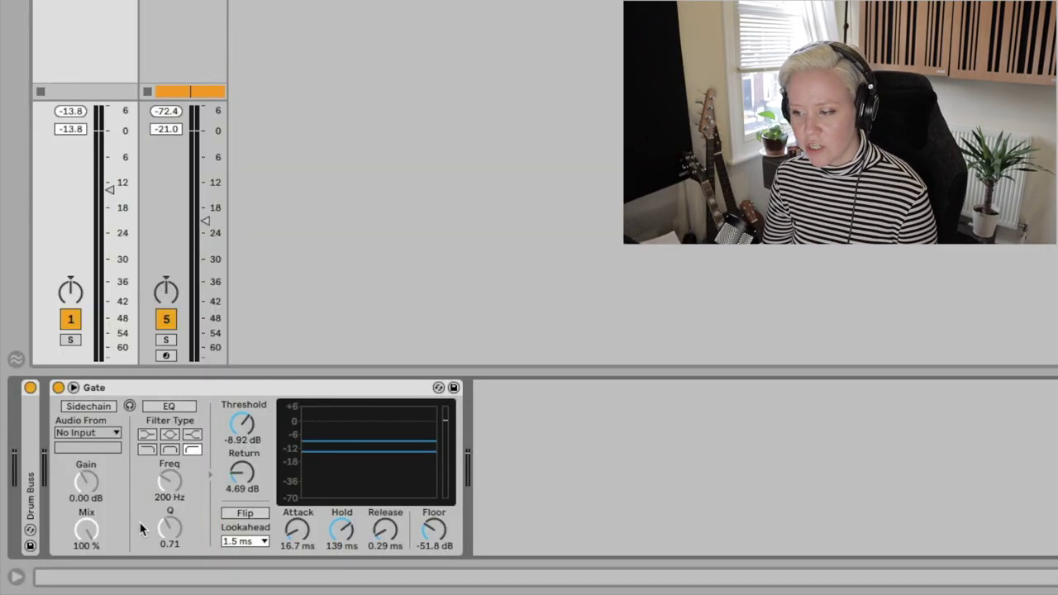
left_click_drag(434, 530, 437, 537)
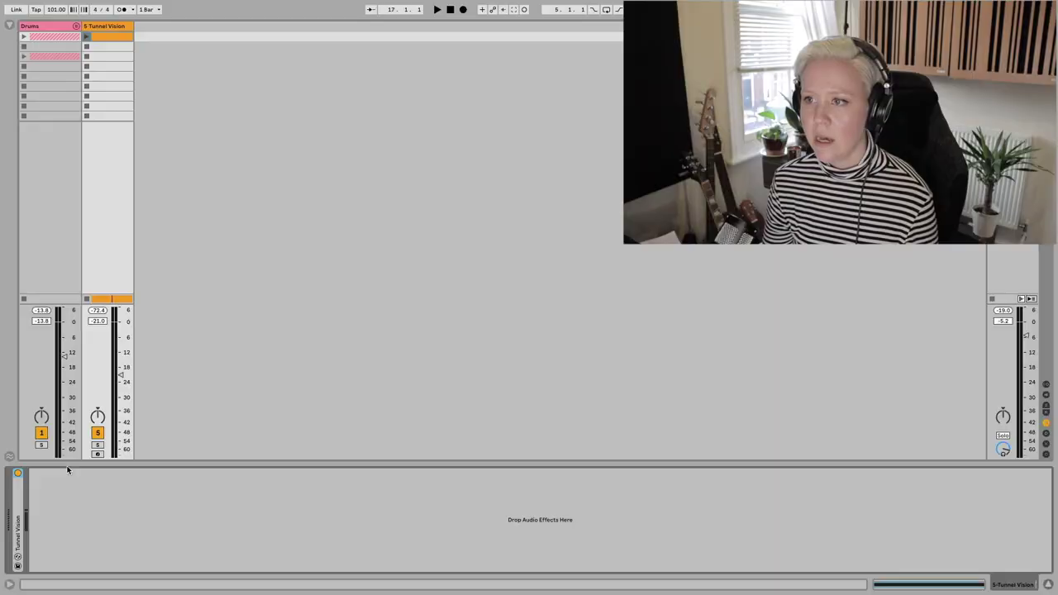
left_click(93, 421)
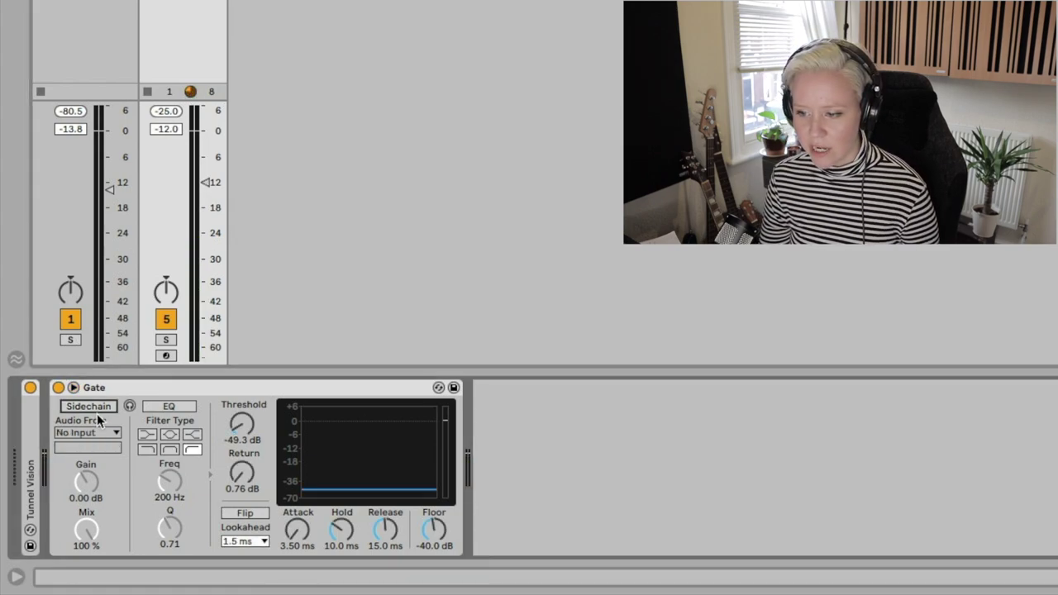
left_click(96, 409)
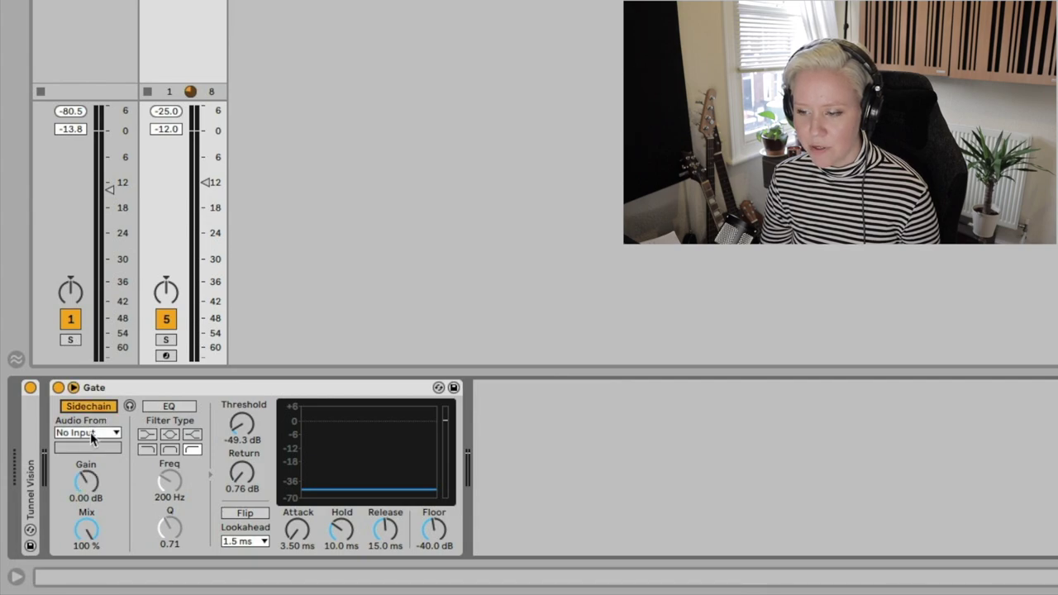
left_click(90, 432)
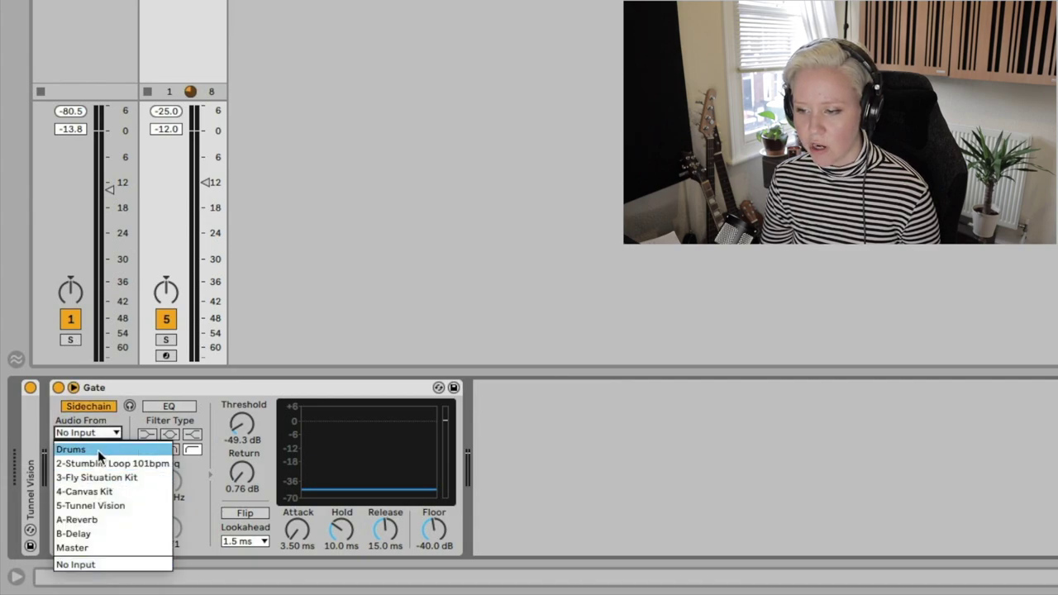
left_click(97, 450)
left_click(86, 447)
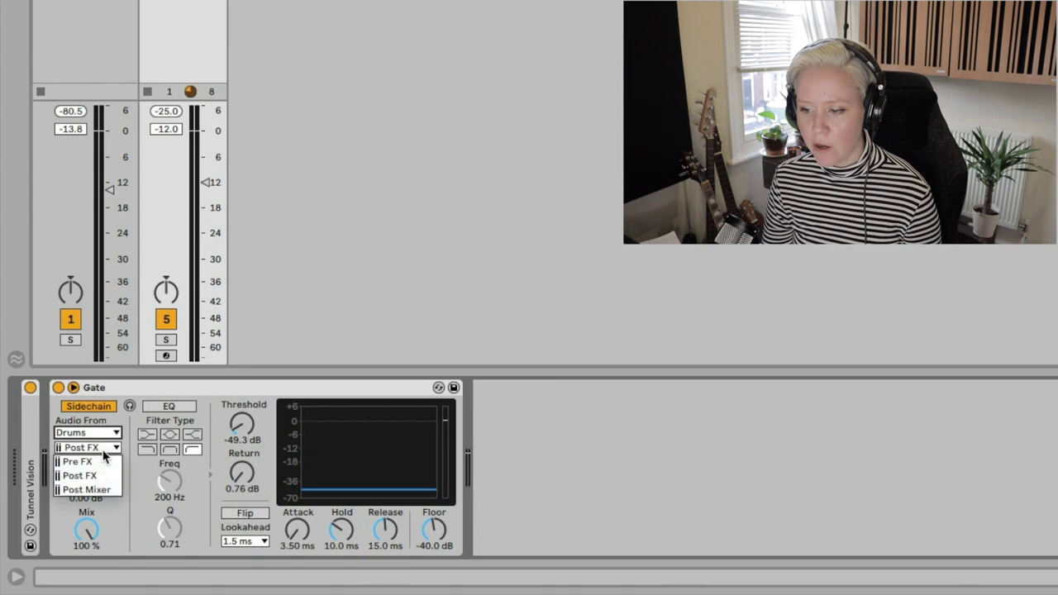
left_click(113, 477)
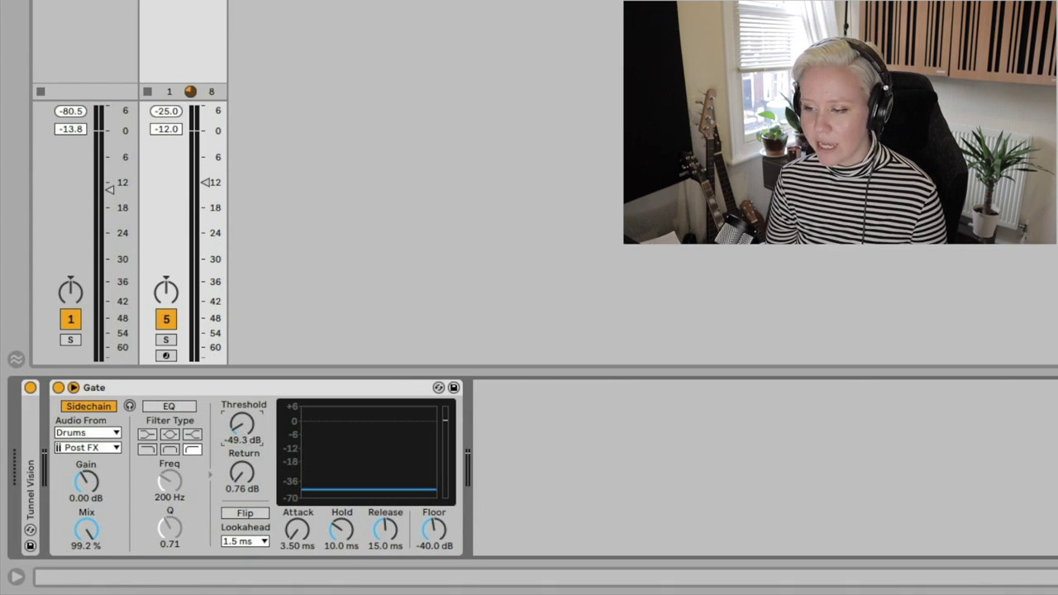
- Mute the Drums track and set the Tunnel Vision Gate's threshold to -14.3 dB and return to 4.19 dB
left_click_drag(241, 424, 241, 413)
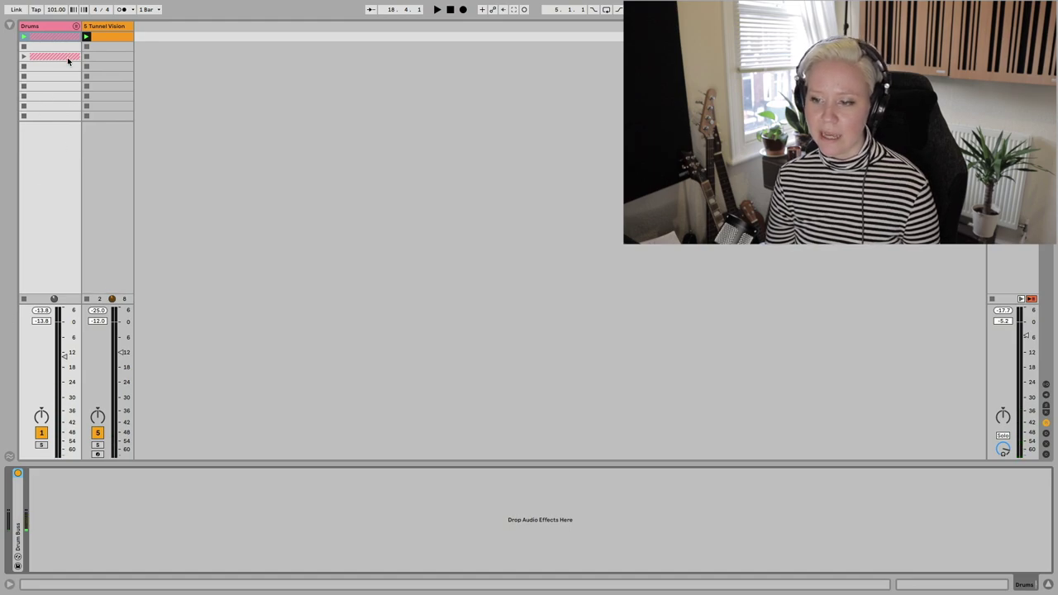
left_click(42, 432)
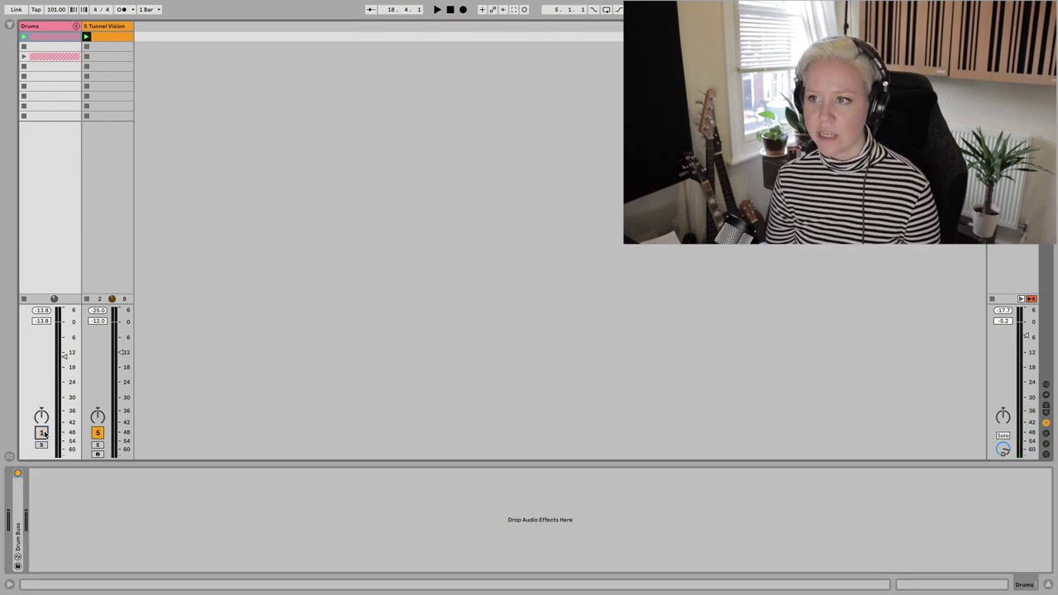
left_click(116, 27)
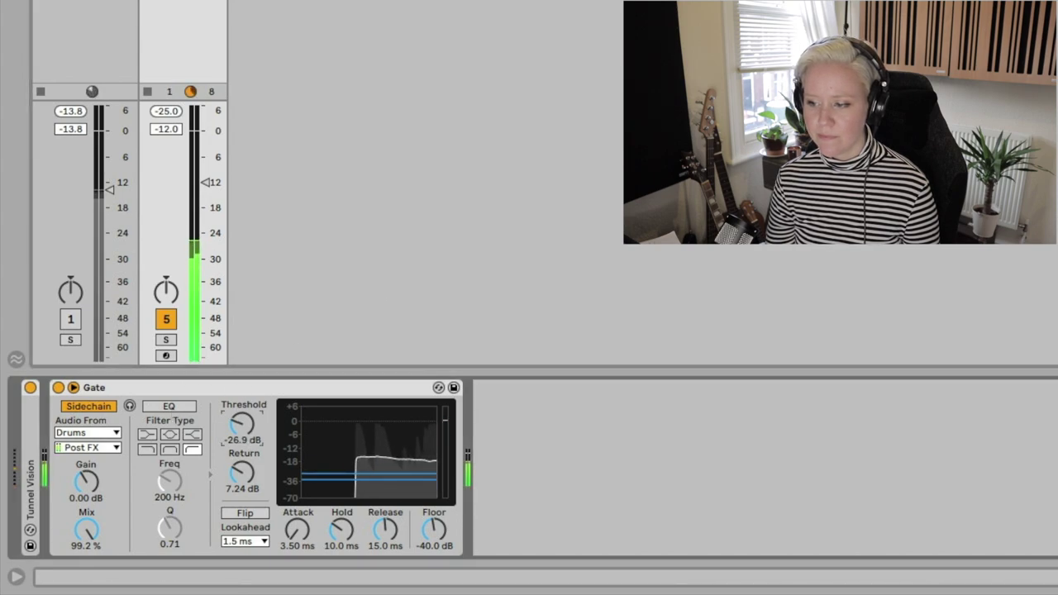
left_click_drag(246, 443, 246, 417)
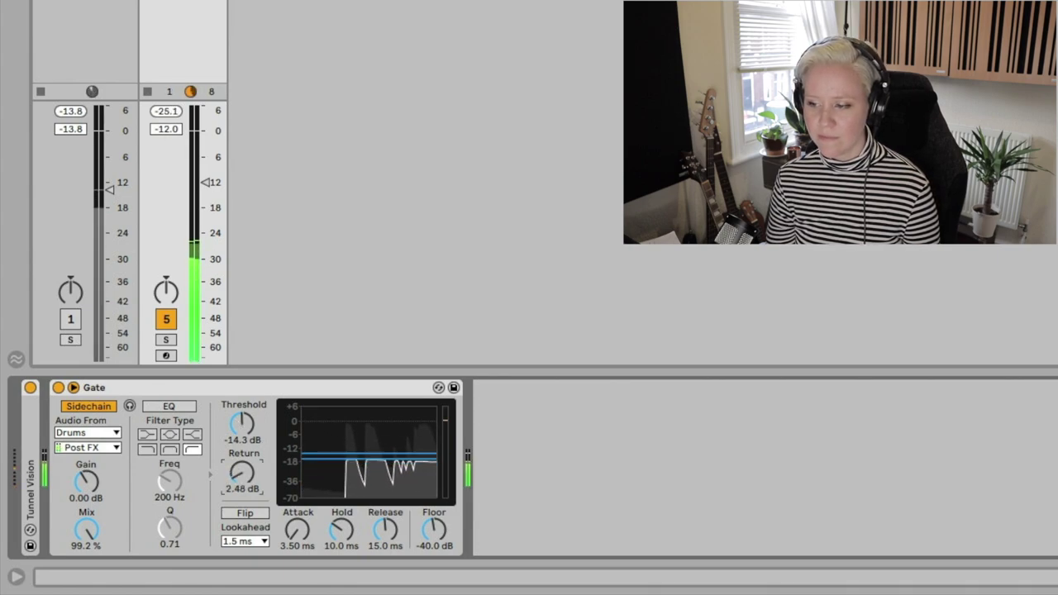
left_click_drag(241, 472, 241, 468)
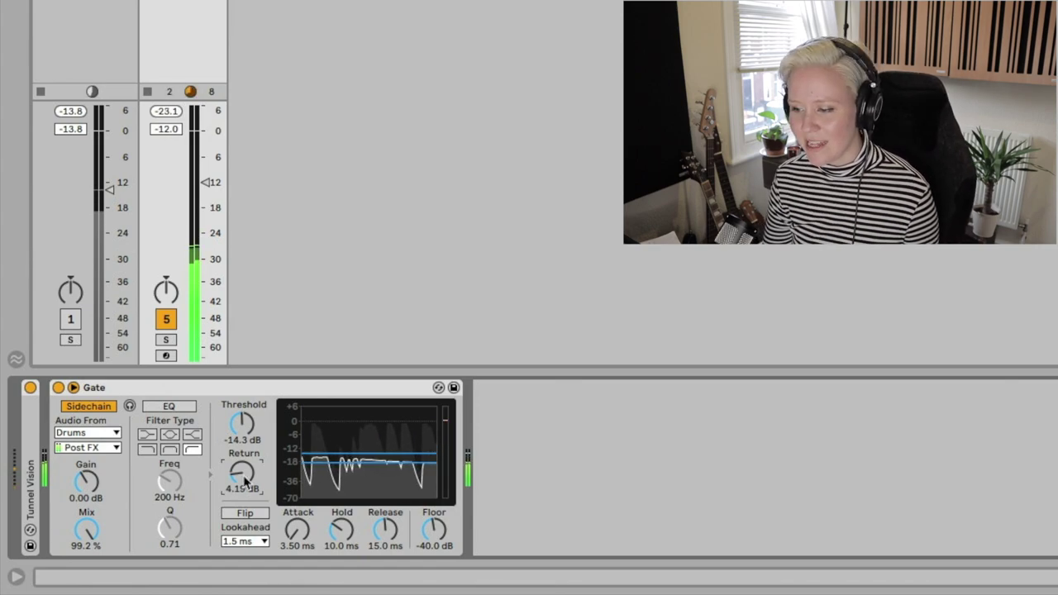
- Shape the sidechained Gate on Tunnel Vision with an attack of 86.9 ms, hold of 2.53 ms and release of 2.43 ms
left_click_drag(298, 529, 297, 515)
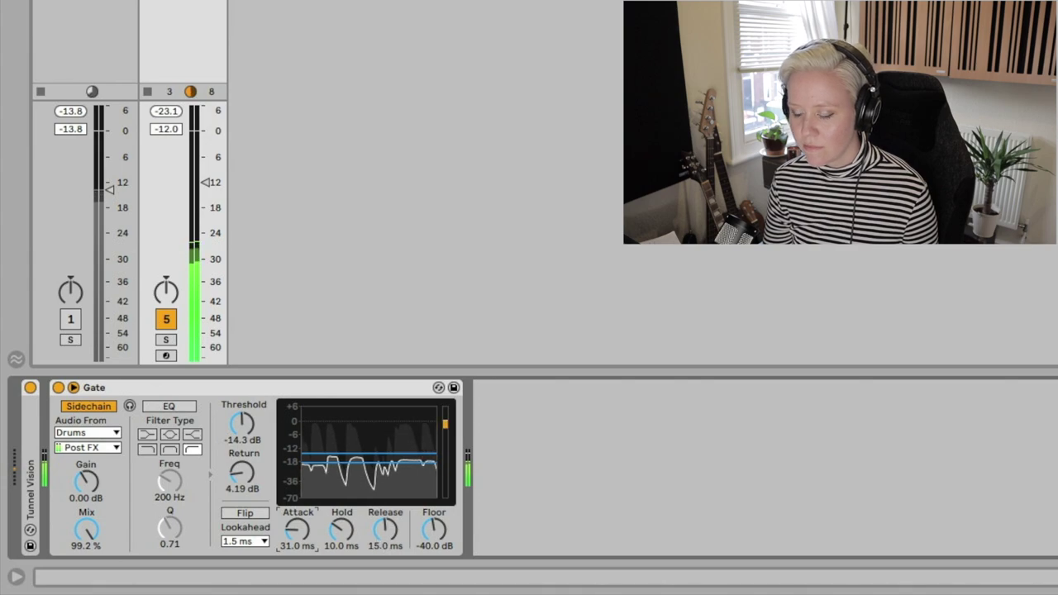
left_click_drag(385, 530, 341, 491)
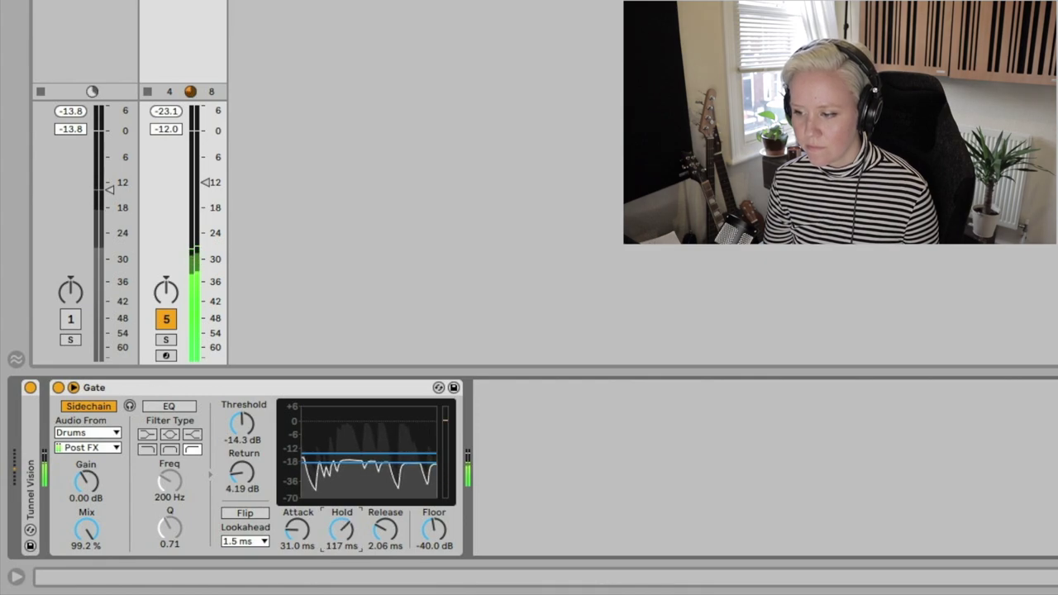
left_click_drag(346, 535, 385, 545)
left_click(385, 530)
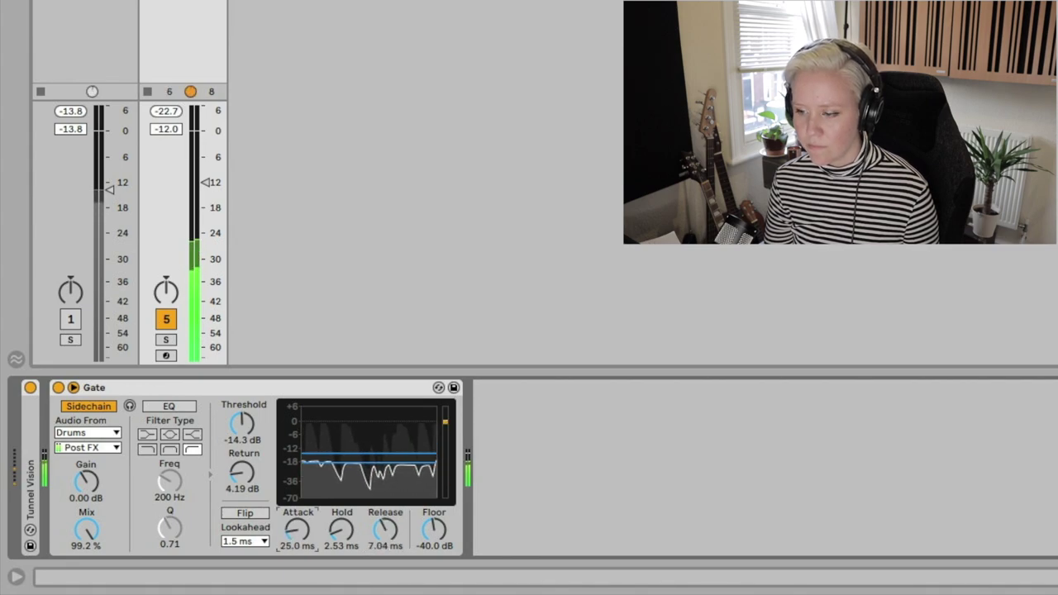
left_click_drag(297, 546, 298, 528)
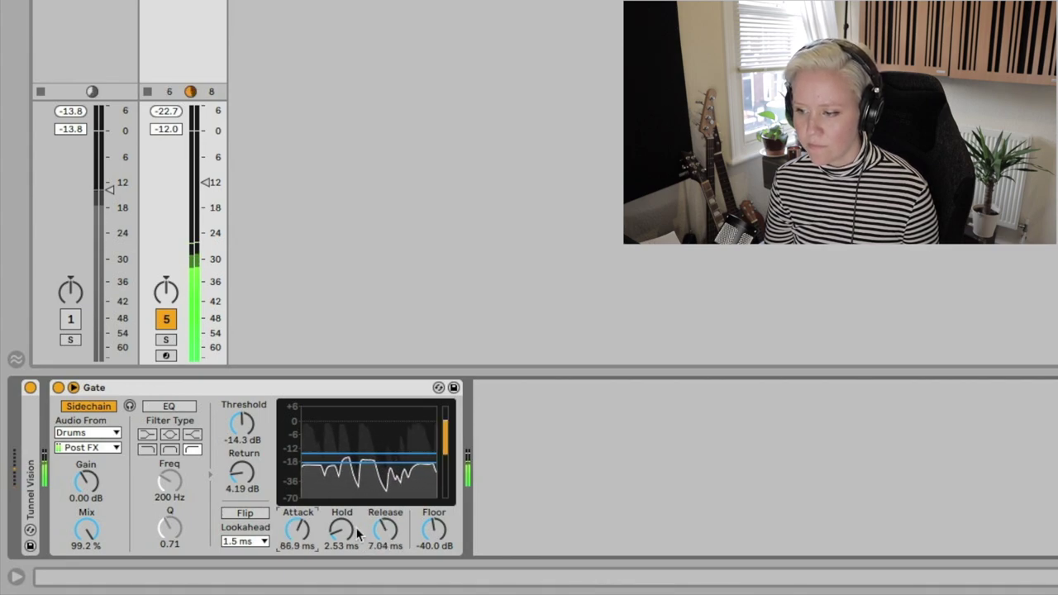
left_click_drag(385, 530, 385, 545)
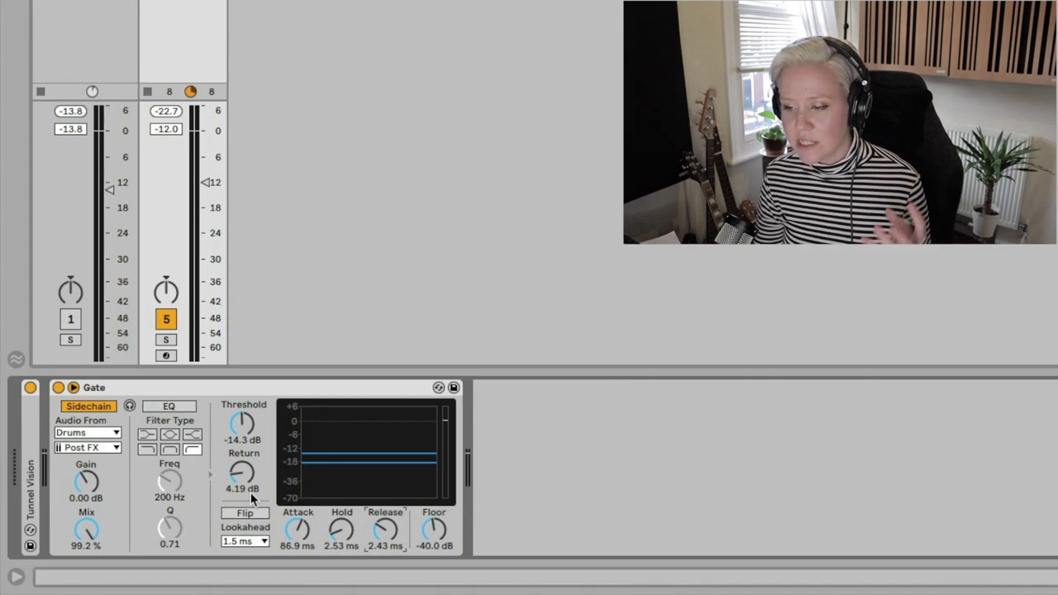
- Enable the Gate's sidechain EQ, try the low shelf filter type and choose the low-pass filter at 200 Hz
left_click(177, 406)
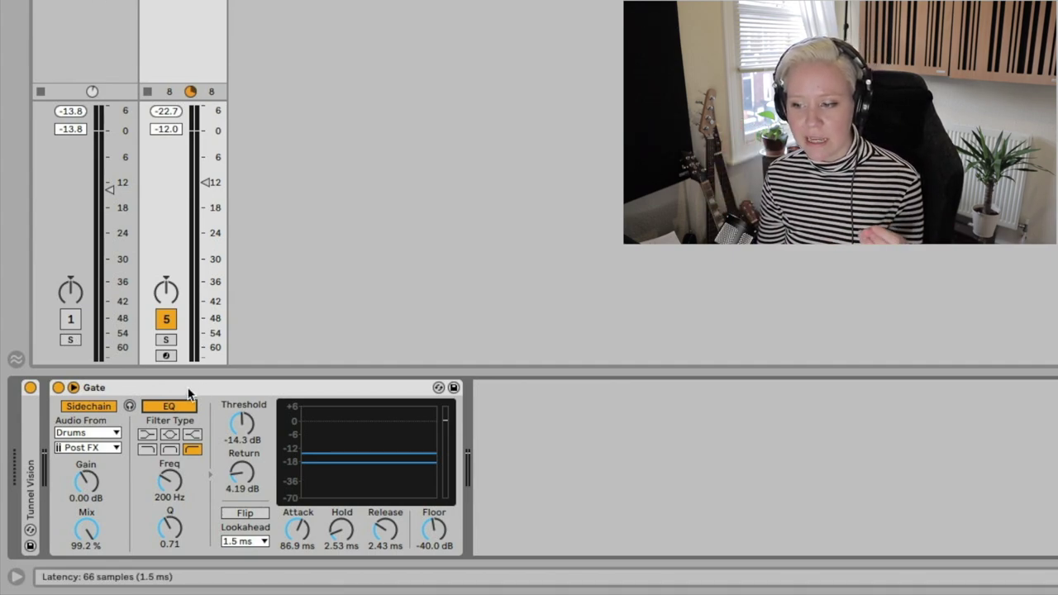
left_click(147, 435)
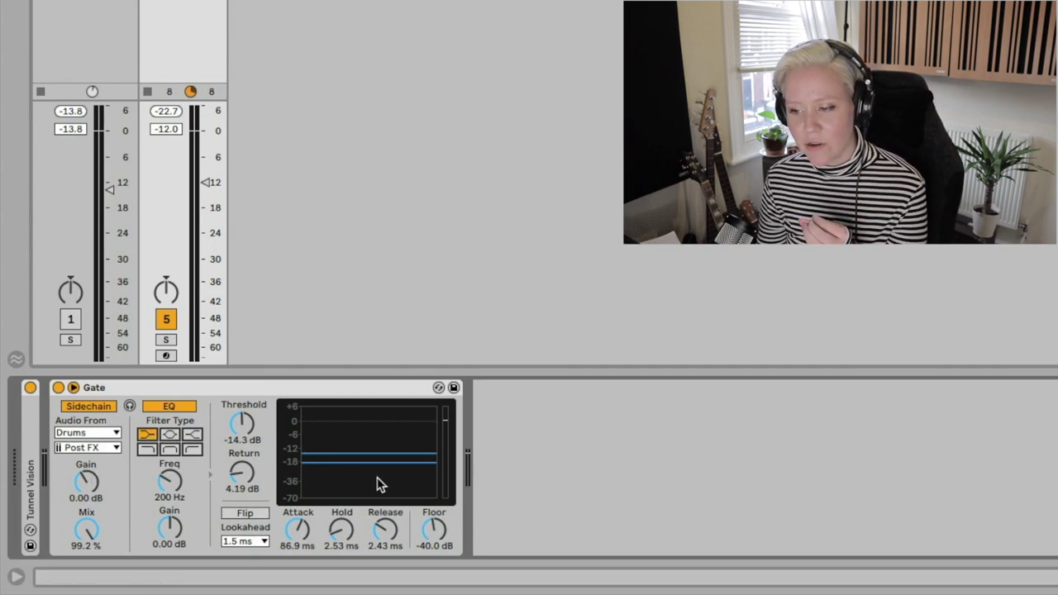
left_click(147, 449)
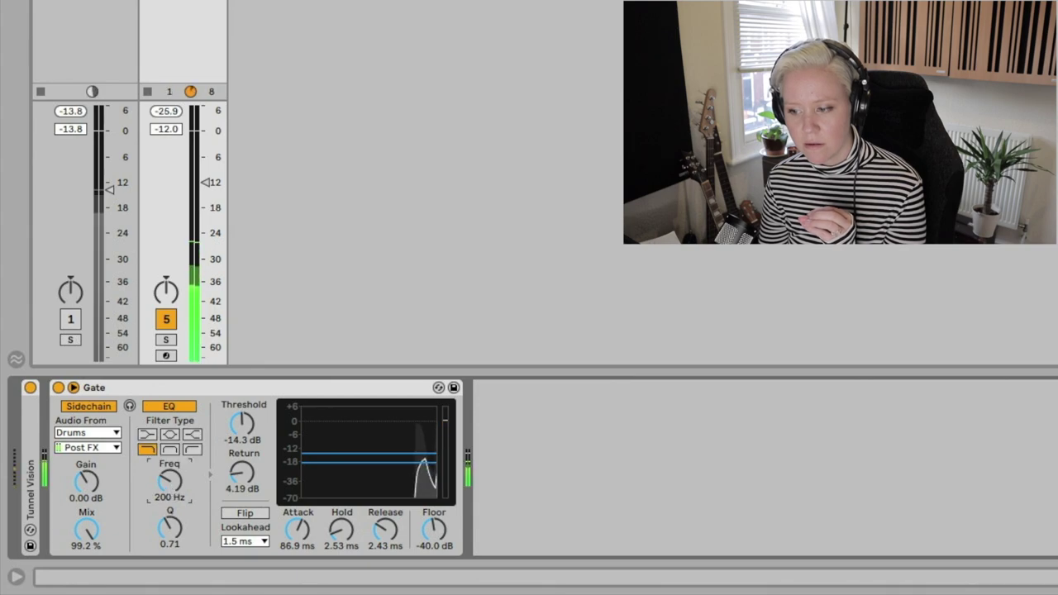
- Tune the low-pass sidechain filter on the Tunnel Vision Gate to a frequency of 153 Hz and a Q of 2.34
mouse_move(172, 491)
left_mouse_down()
mouse_move(171, 516)
mouse_move(171, 487)
left_mouse_up()
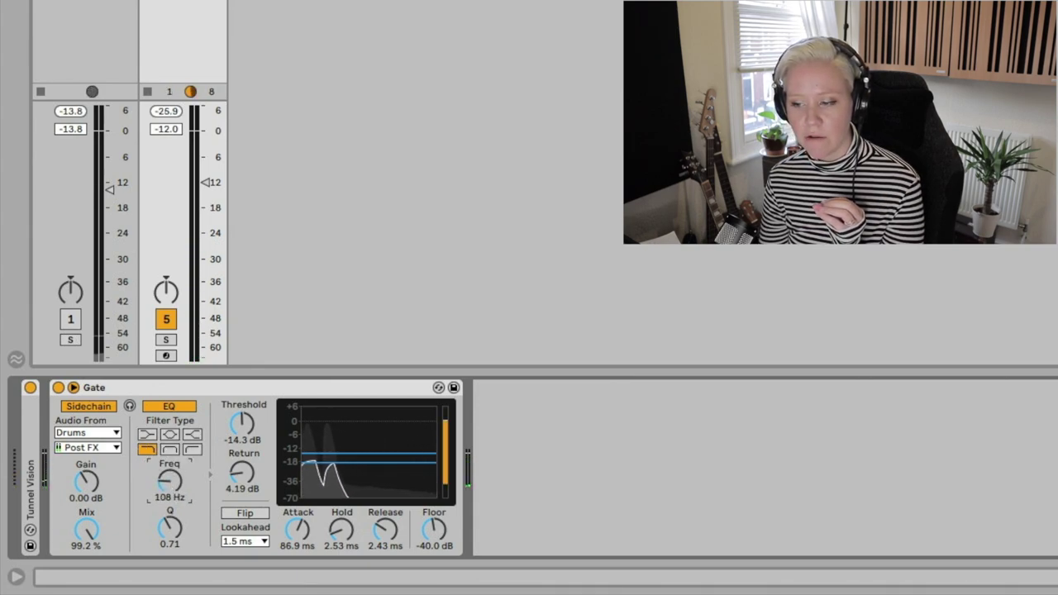
left_click_drag(171, 487, 185, 471)
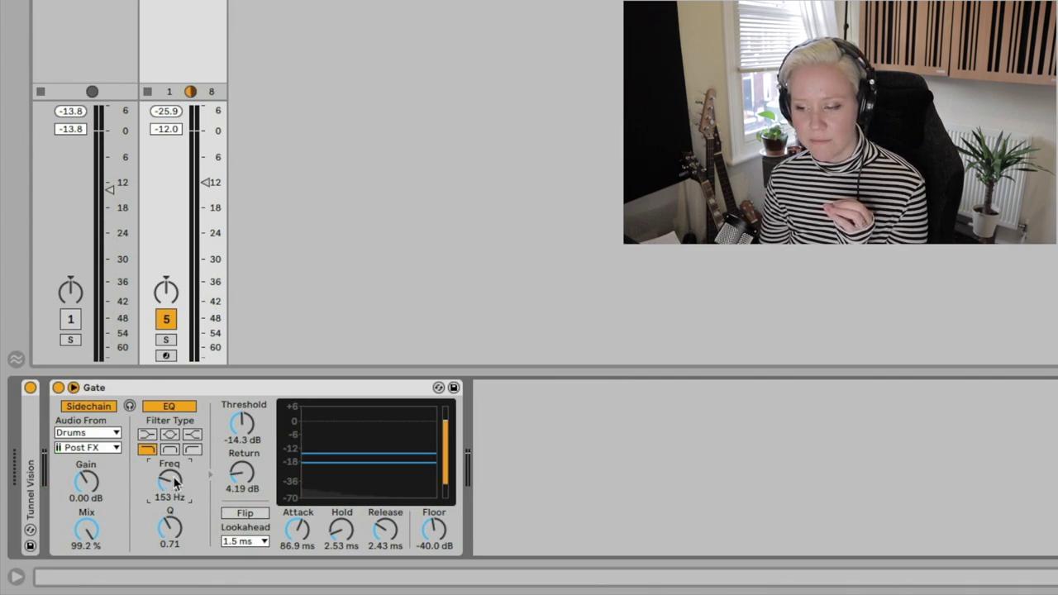
left_click_drag(170, 529, 170, 499)
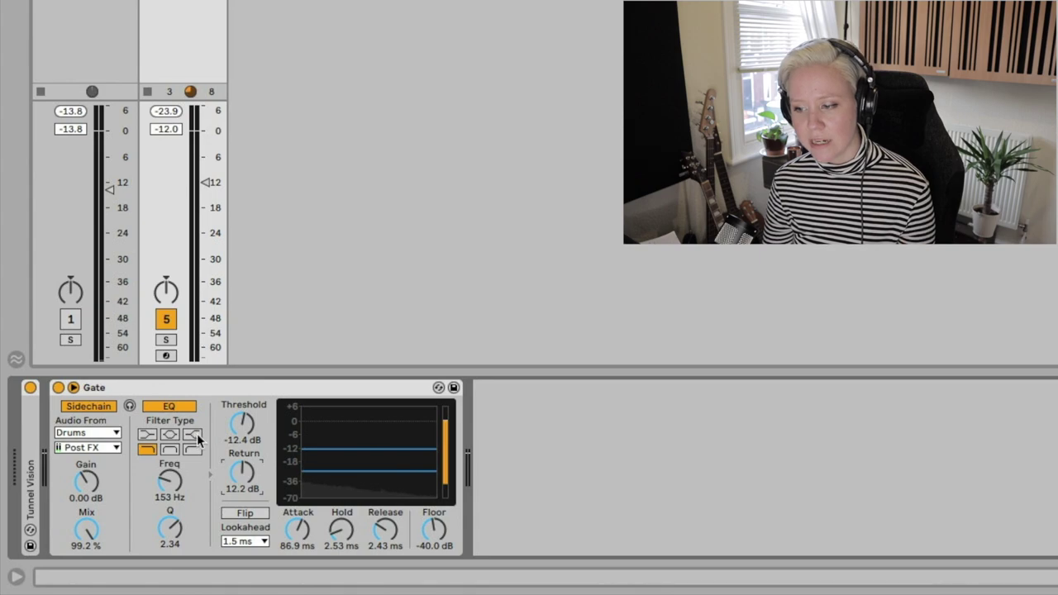
- Switch the sidechain EQ to a high shelf at 2.54 kHz, with threshold -17.5 dB, return 1.90 dB, hold 1.50 ms and release 0.60 ms
left_click(195, 434)
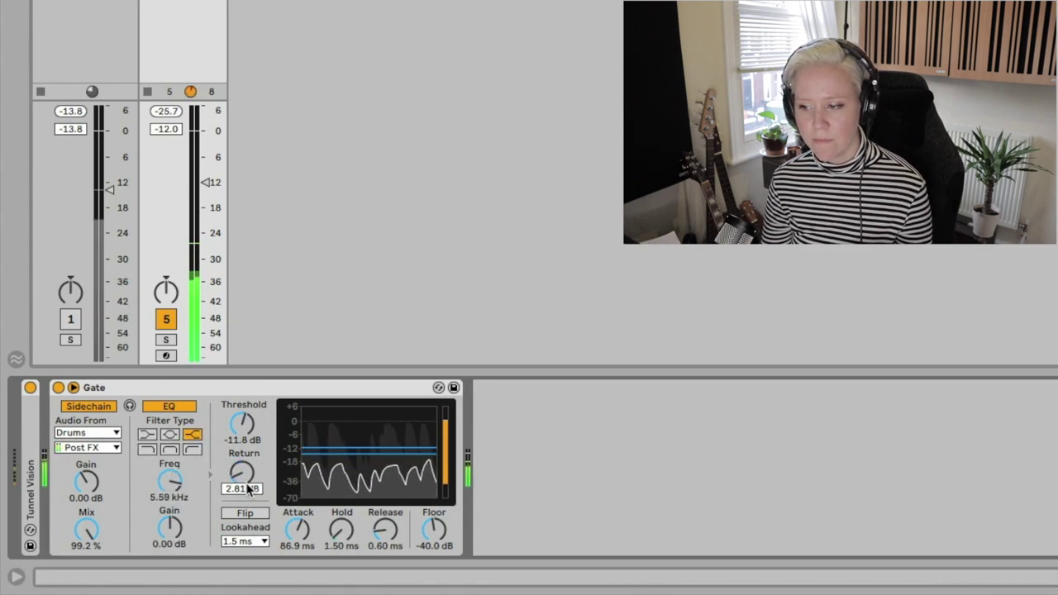
left_click(244, 440)
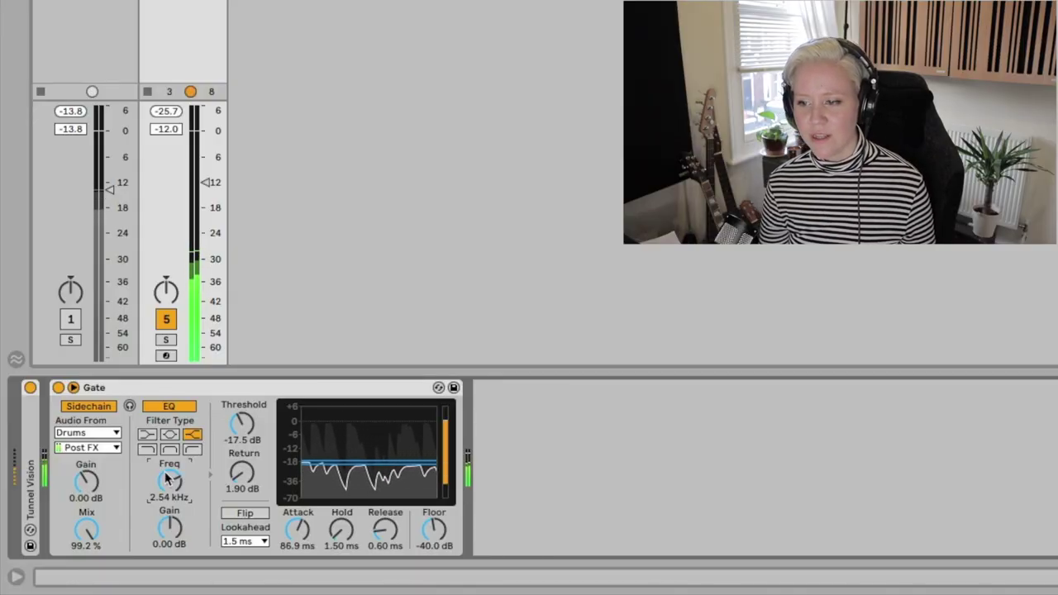
- Unmute the Drums track and raise the Tunnel Vision track's volume to -7.8 dB
left_click(71, 320)
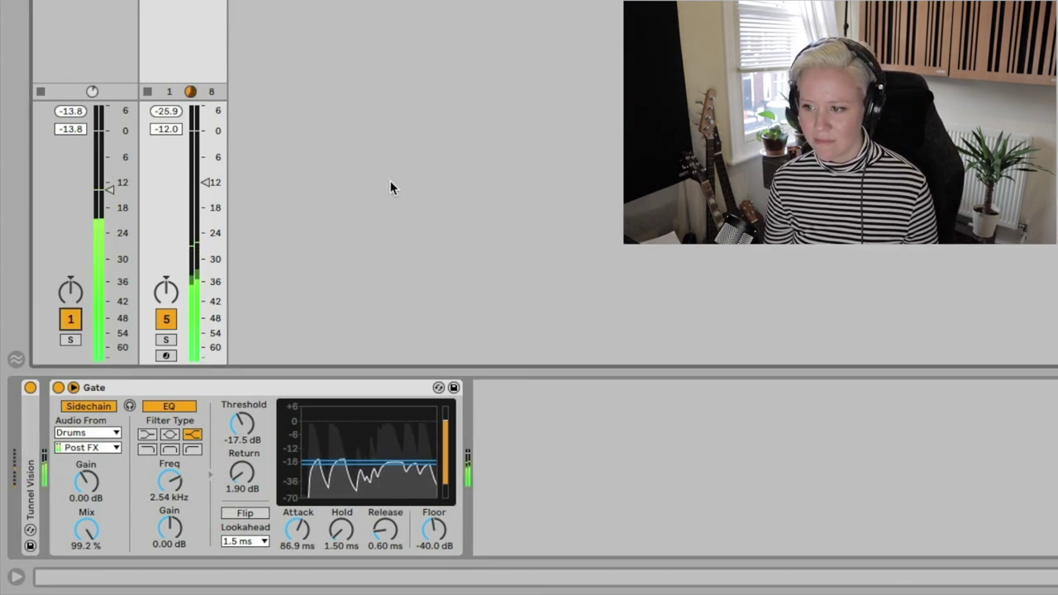
left_click(205, 182)
left_click_drag(205, 182, 205, 164)
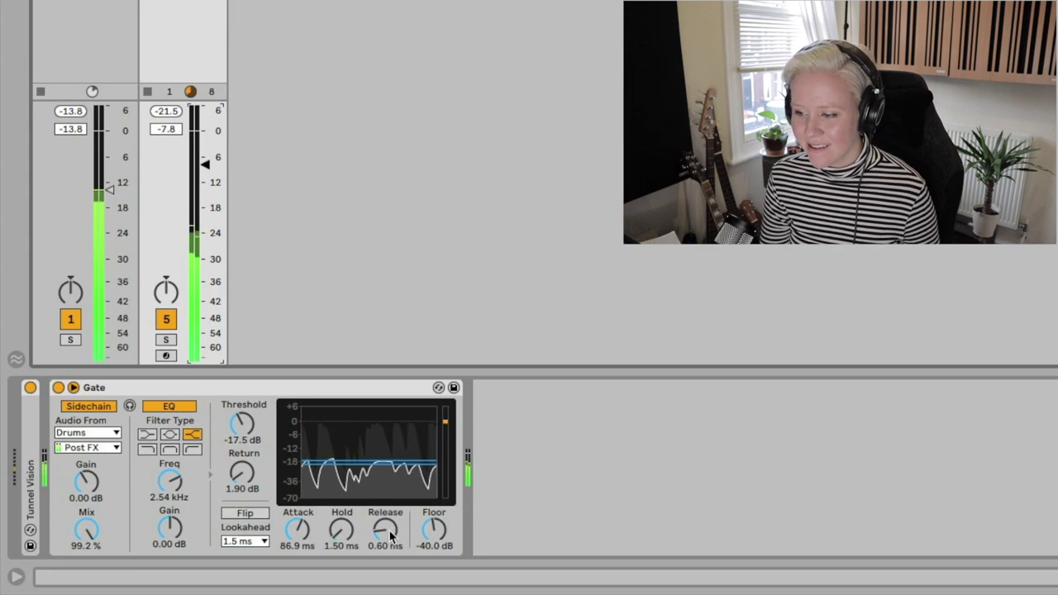
- Adjust the Tunnel Vision Gate's envelope to attack 115 ms, hold 8.56 ms and release 0.27 ms, with the floor at -12.5 dB
left_click_drag(298, 530, 298, 520)
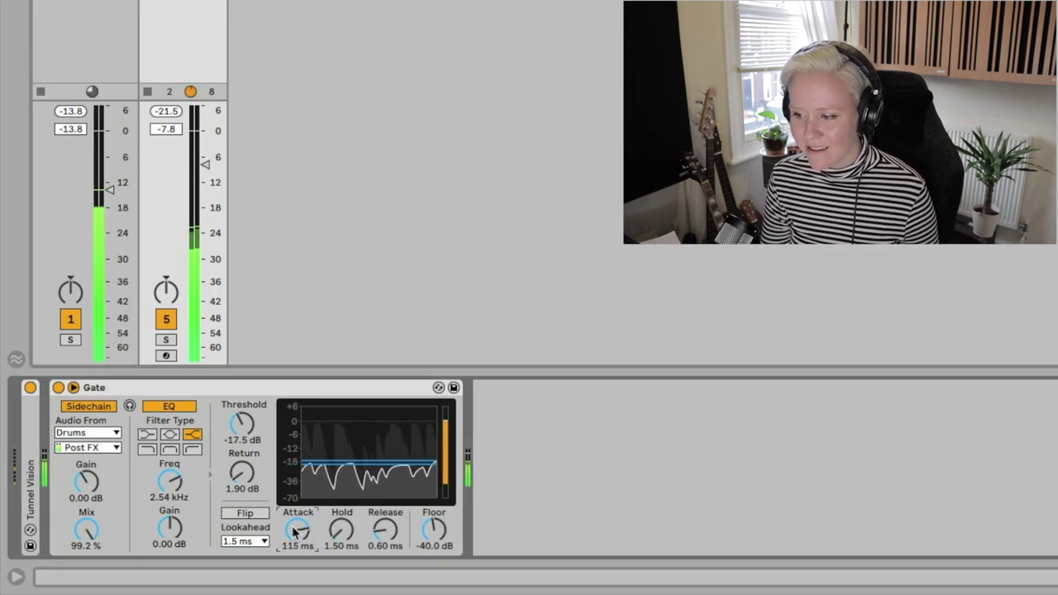
left_click_drag(385, 529, 385, 535)
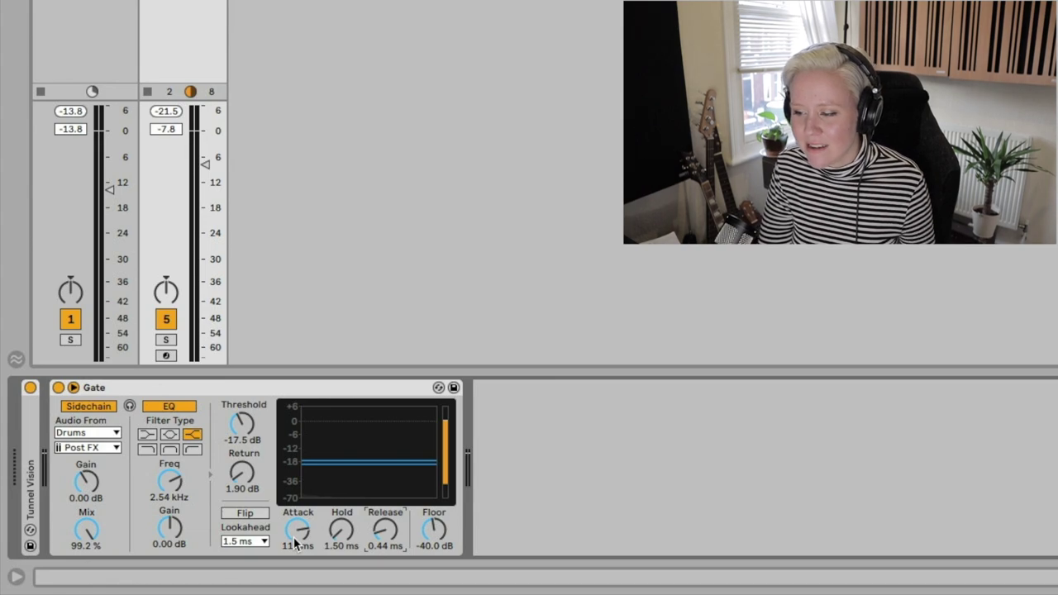
left_click_drag(386, 523, 341, 516)
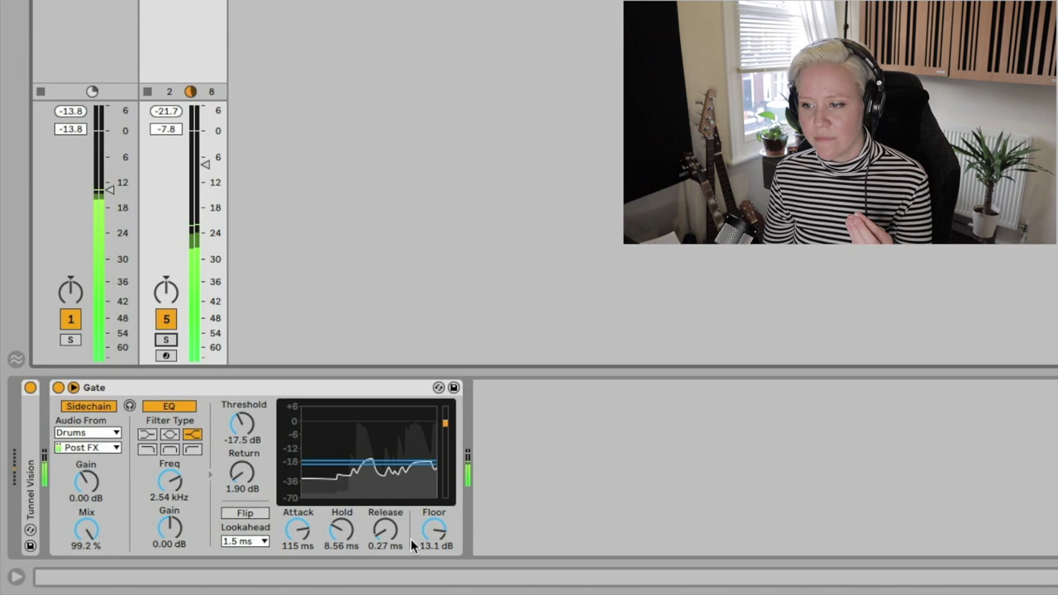
left_click_drag(413, 545, 413, 540)
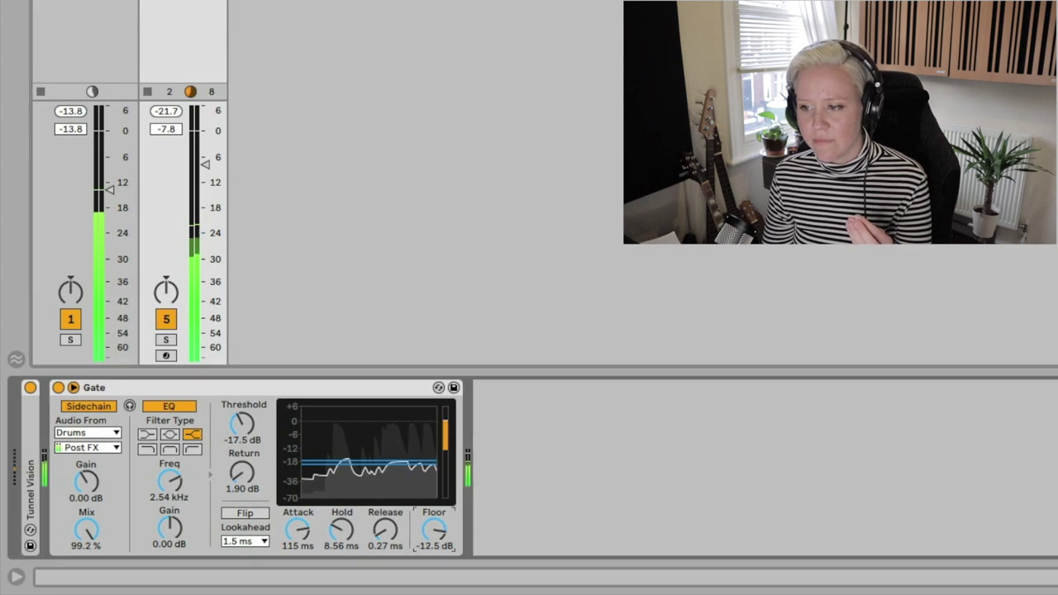
- Mute the Drums track, lower the Tunnel Vision Gate's floor to -18.5 dB, and unmute the Drums
left_click(71, 321)
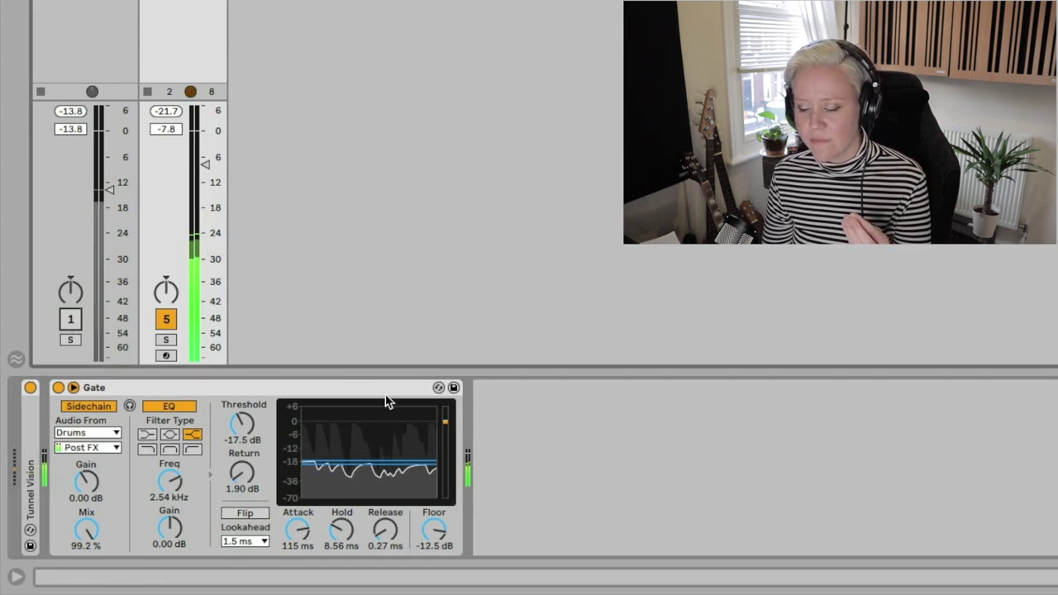
mouse_move(439, 536)
left_mouse_down()
mouse_move(439, 519)
mouse_move(434, 583)
mouse_move(434, 545)
left_mouse_up()
key("F1")
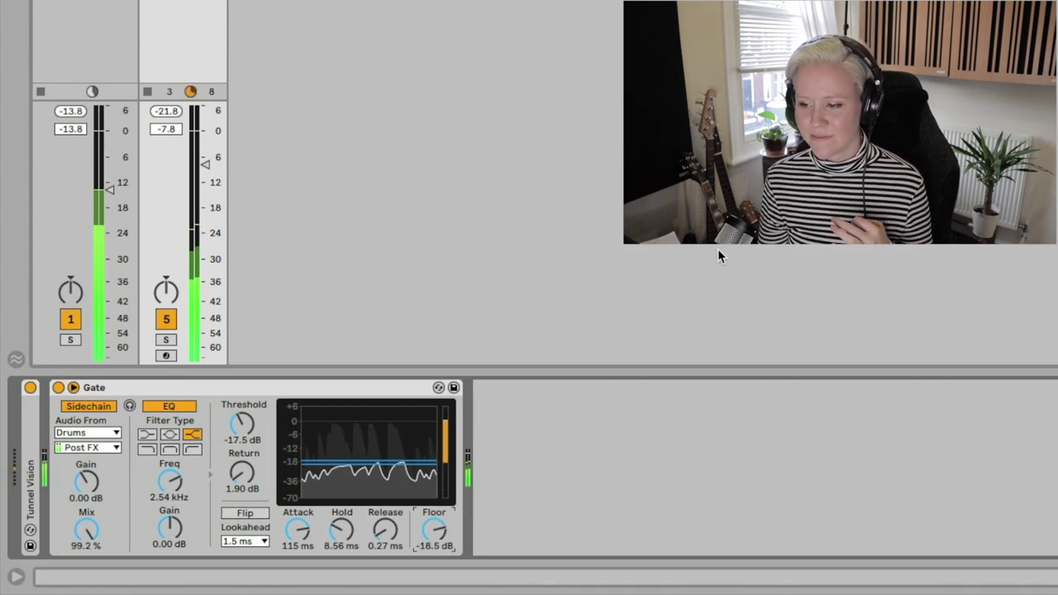